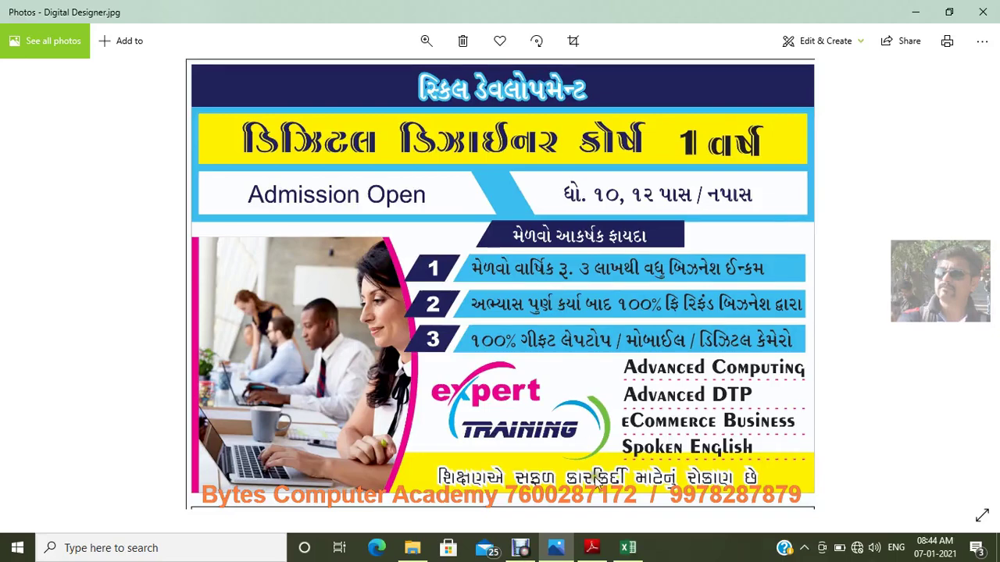
# - Switch from the Photos admissions poster to the Statement of Marks of Bytes workbook in Excel
pyautogui.click(631, 548)
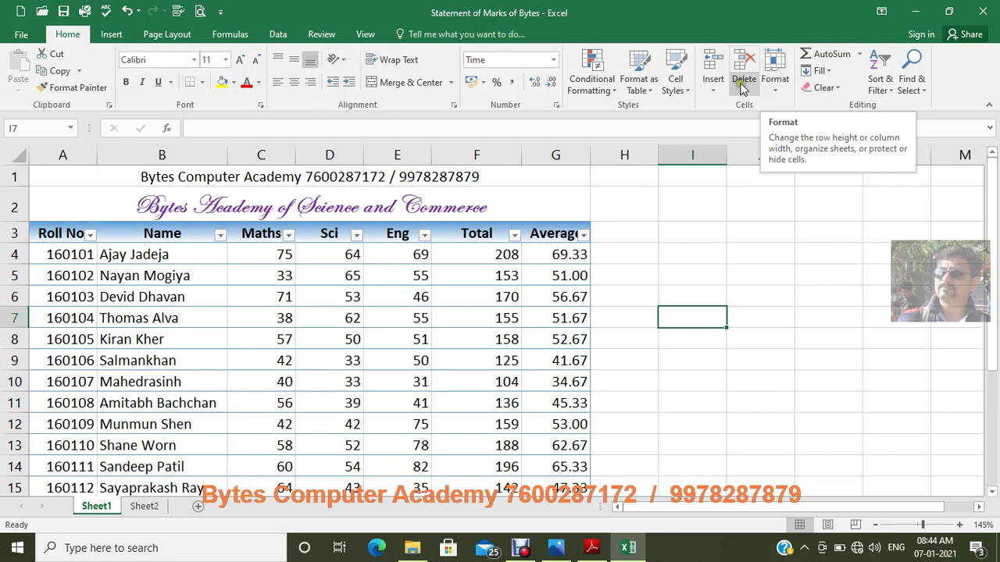
pyautogui.click(671, 335)
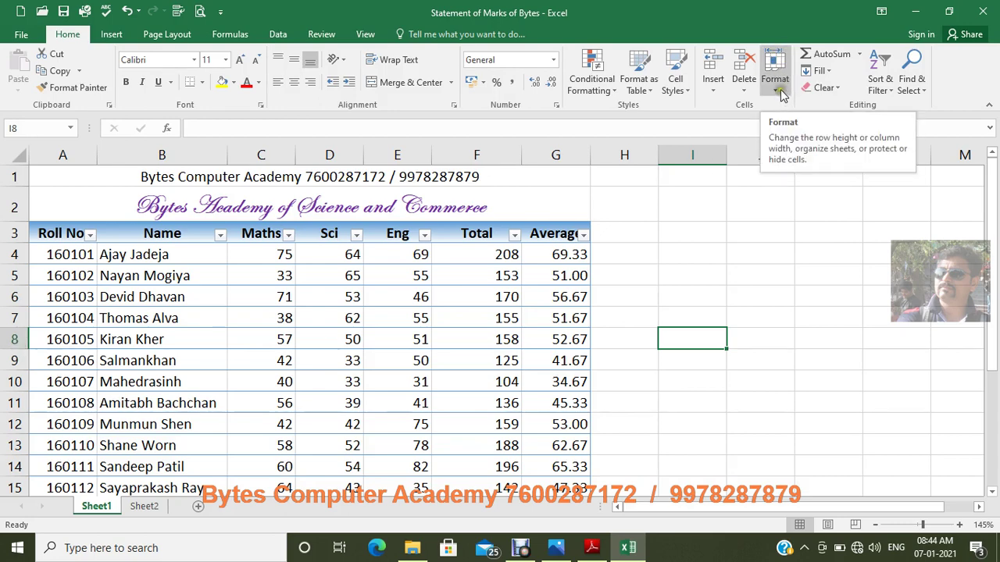
pyautogui.click(14, 340)
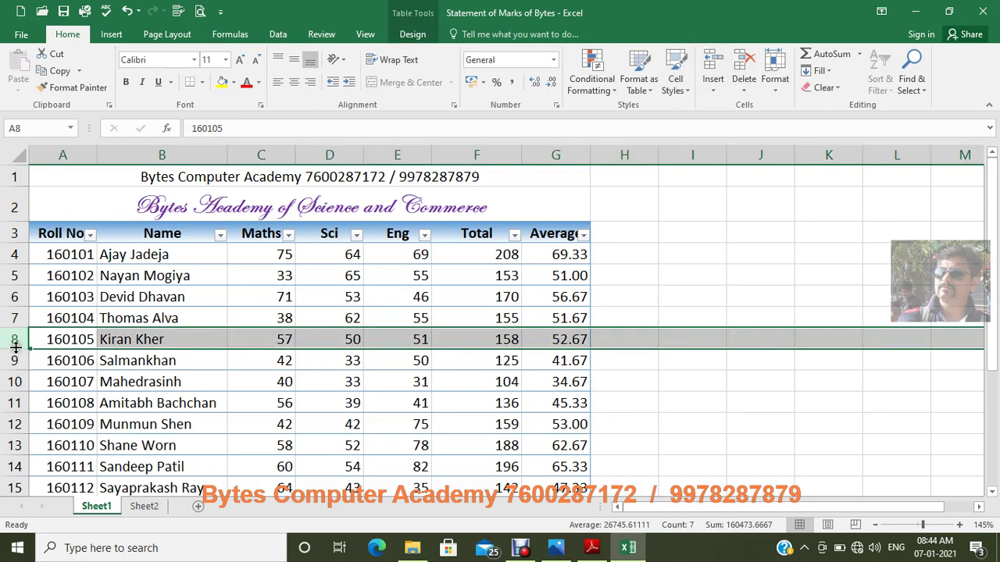
pyautogui.click(143, 339)
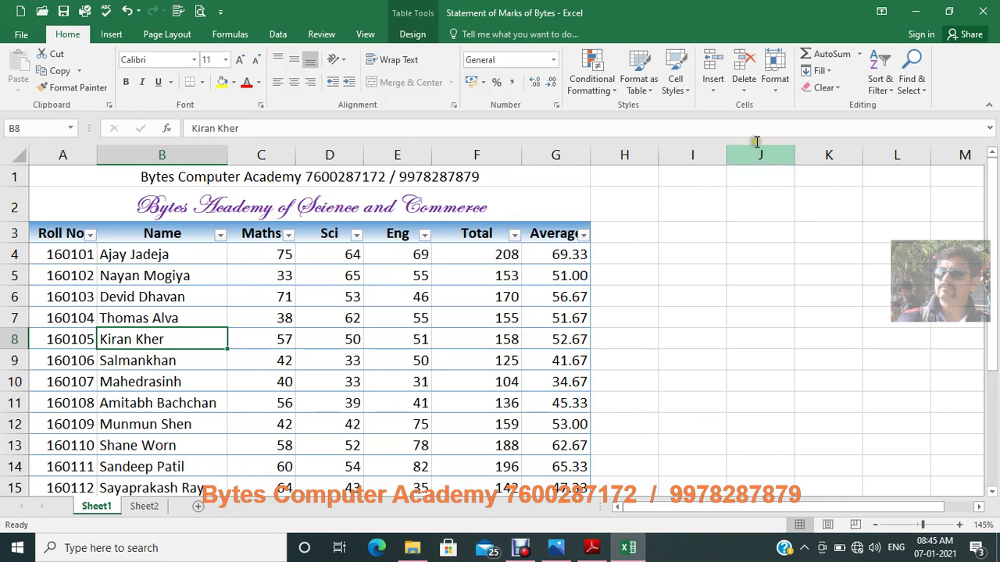
pyautogui.click(781, 90)
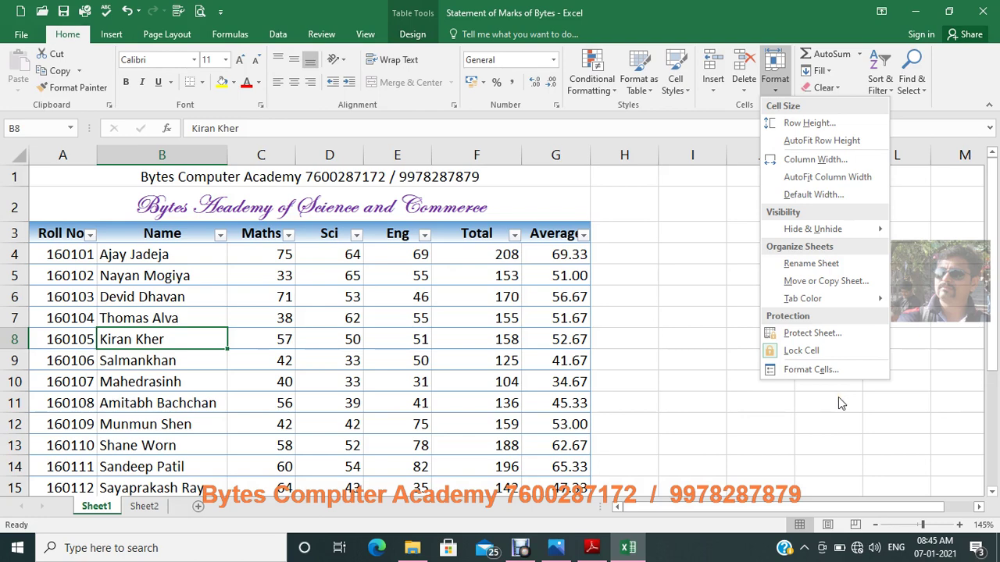
pyautogui.click(800, 124)
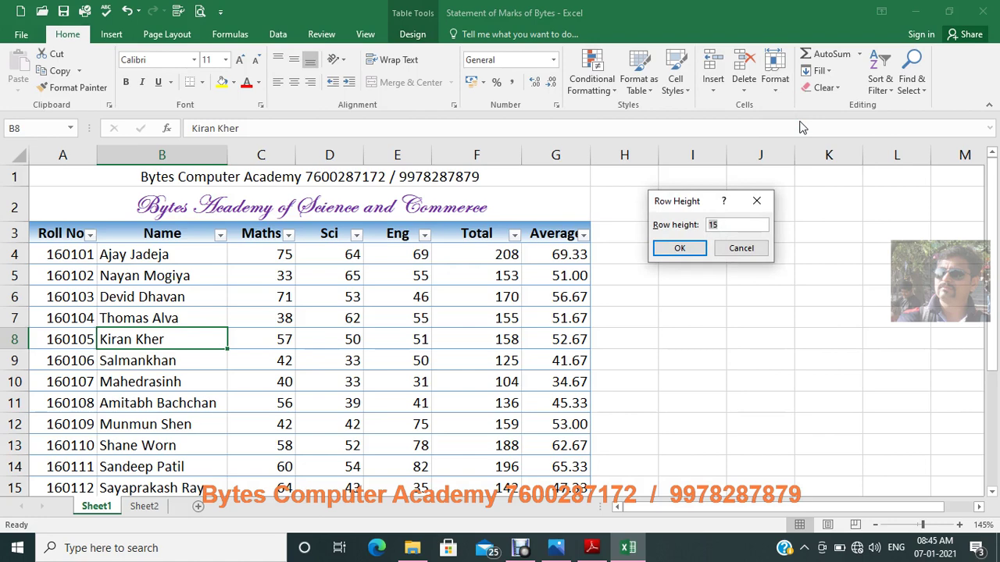
pyautogui.click(722, 227)
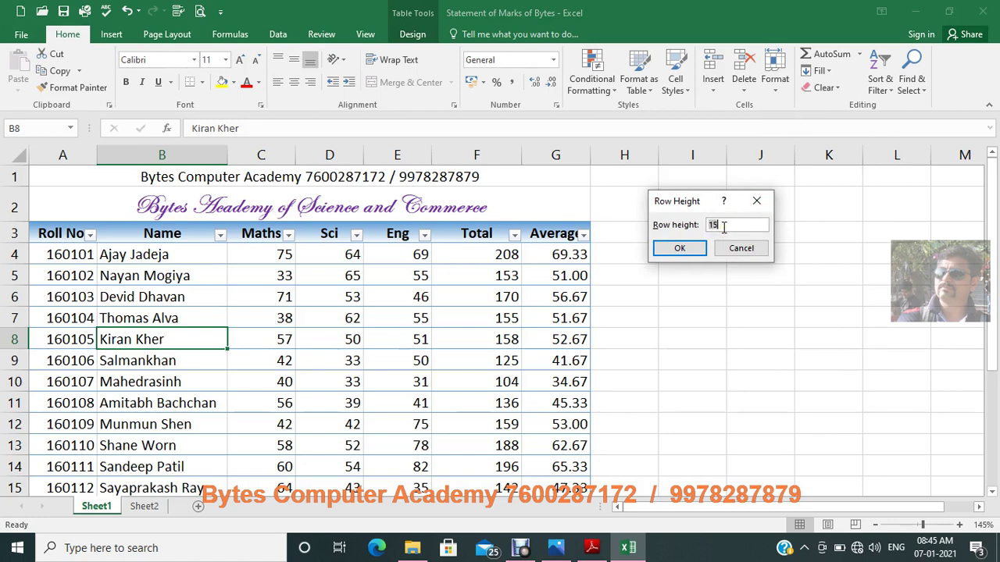
pyautogui.click(680, 248)
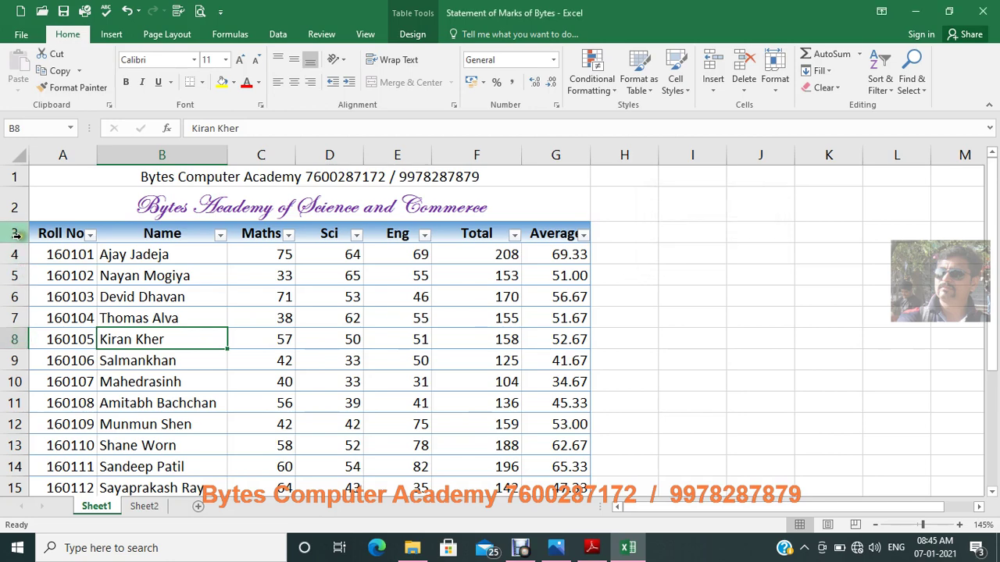
pyautogui.click(16, 234)
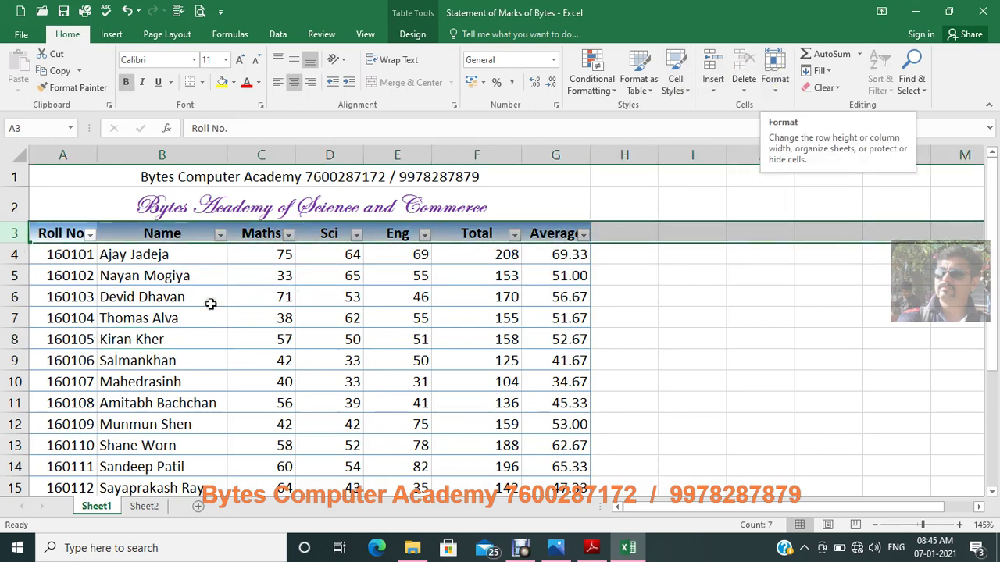
pyautogui.click(148, 235)
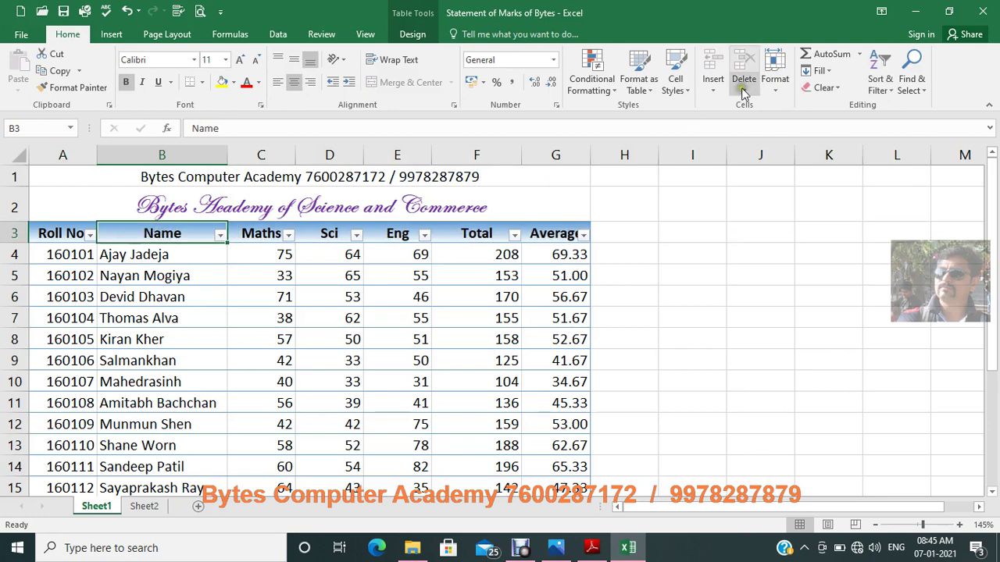
pyautogui.click(775, 92)
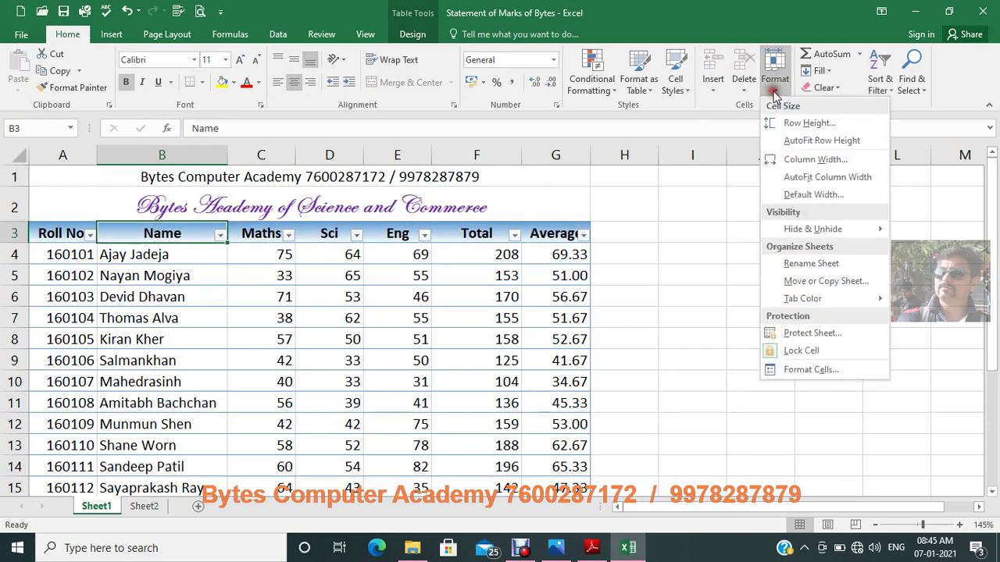
pyautogui.click(803, 123)
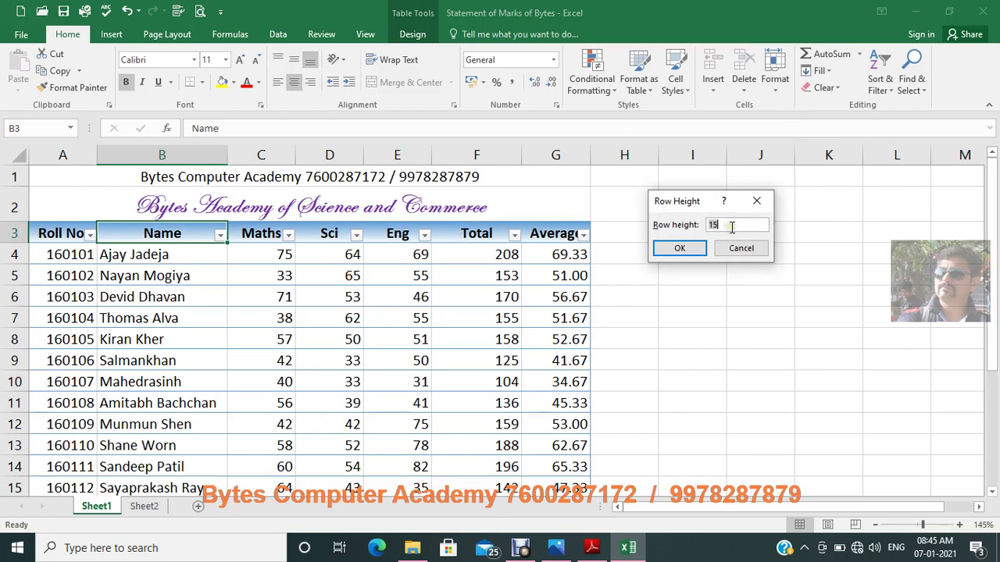
pyautogui.click(720, 224)
pyautogui.moveTo(720, 225); pyautogui.dragTo(641, 223)
pyautogui.press('Return')
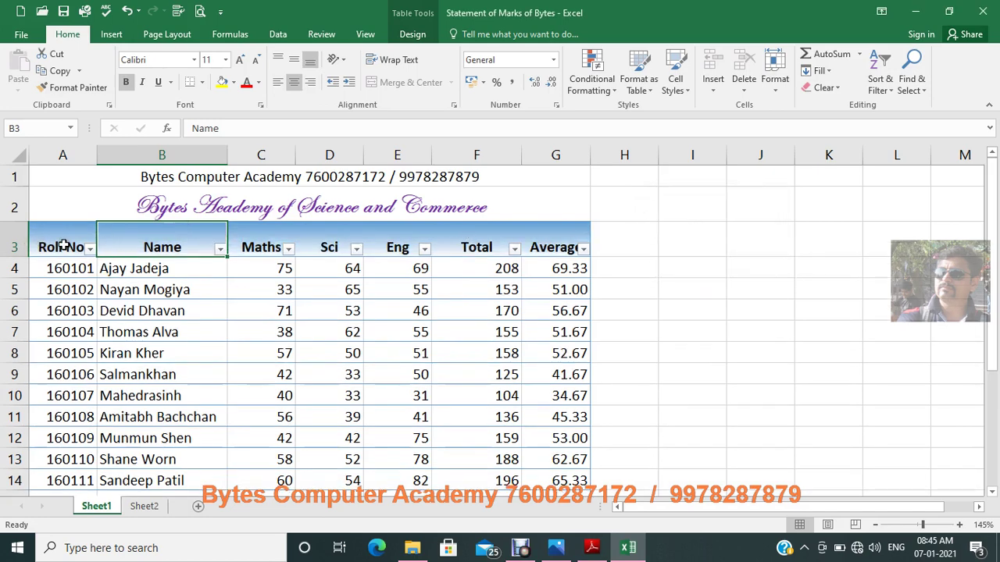
pyautogui.click(178, 268)
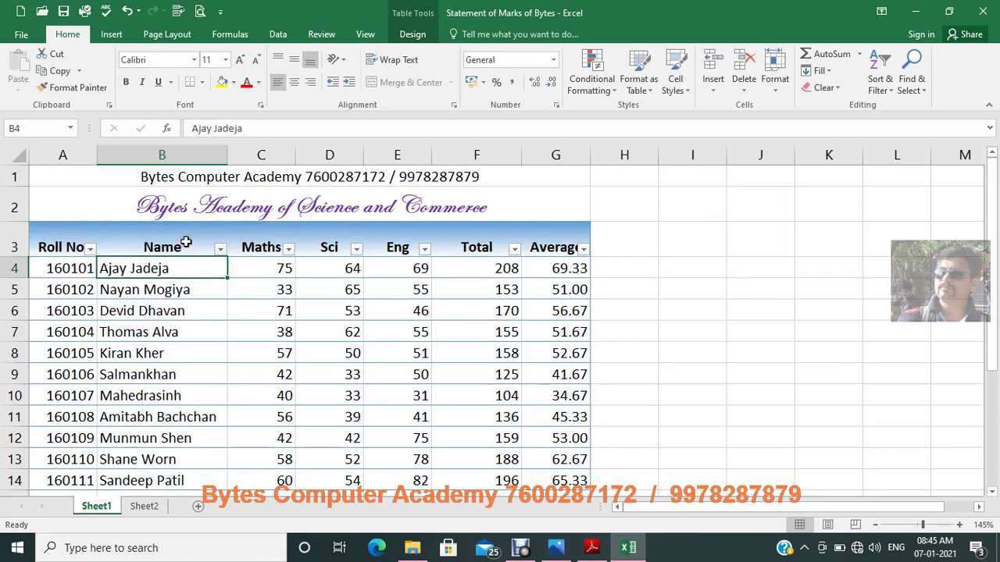
pyautogui.click(186, 243)
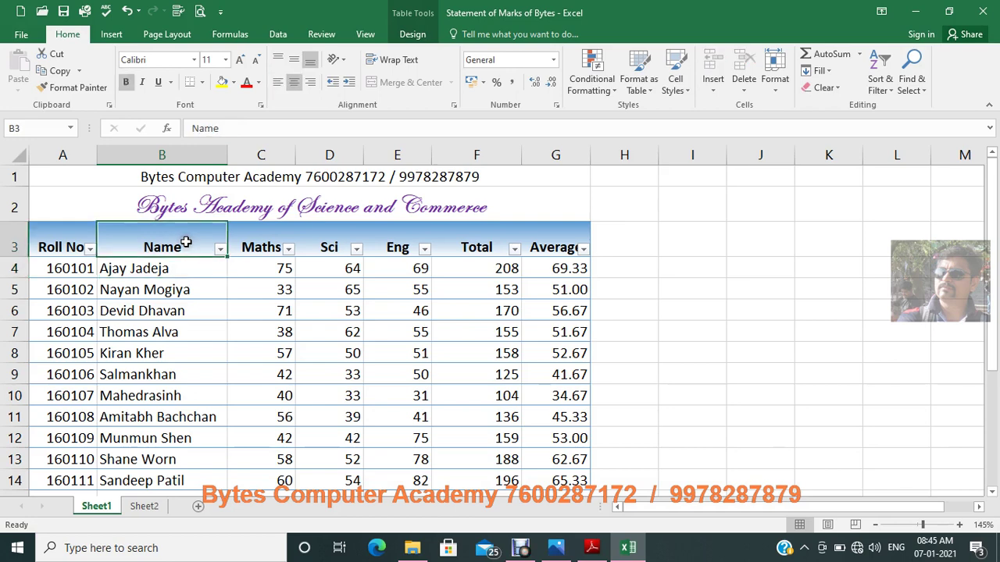
pyautogui.click(778, 96)
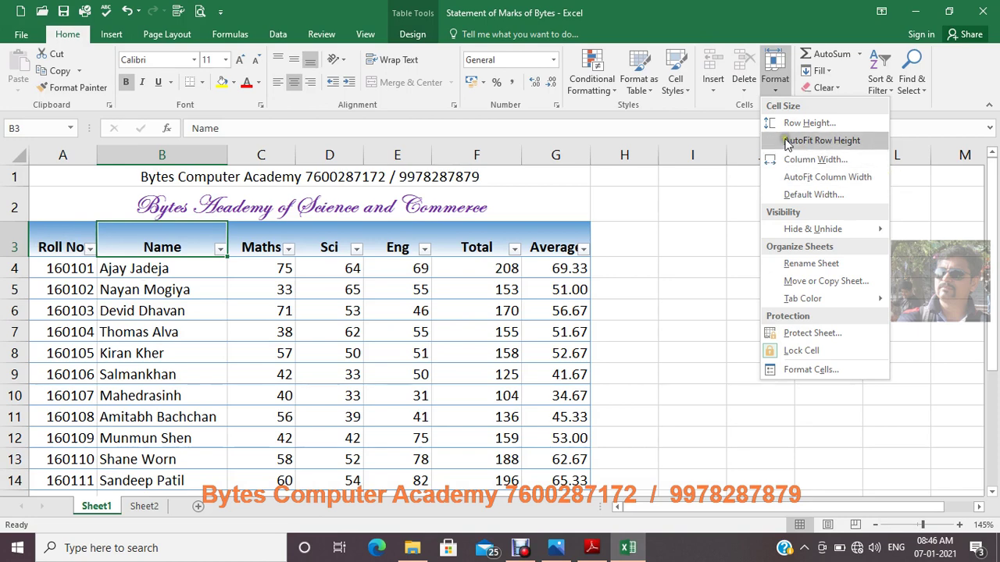
pyautogui.click(838, 143)
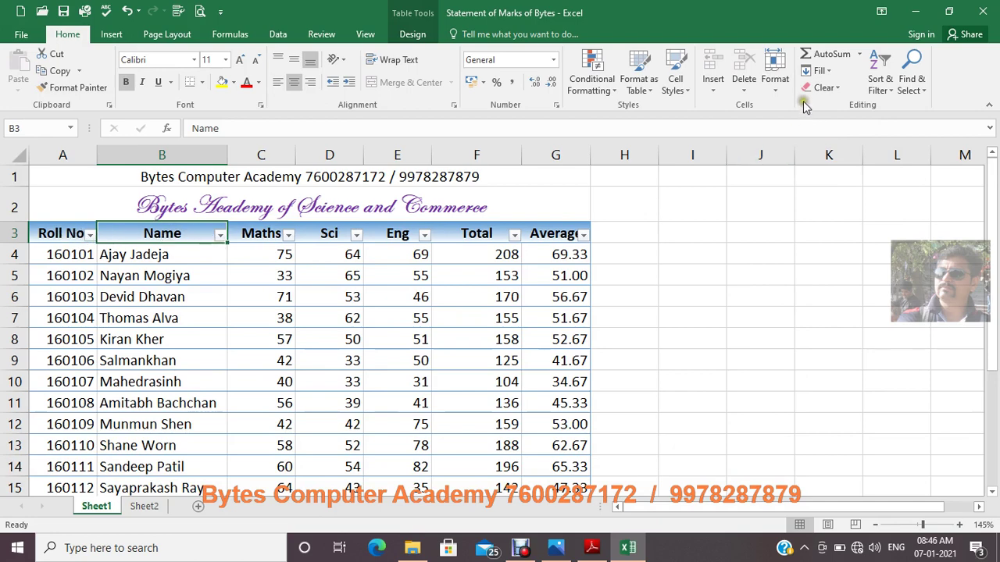
pyautogui.click(774, 96)
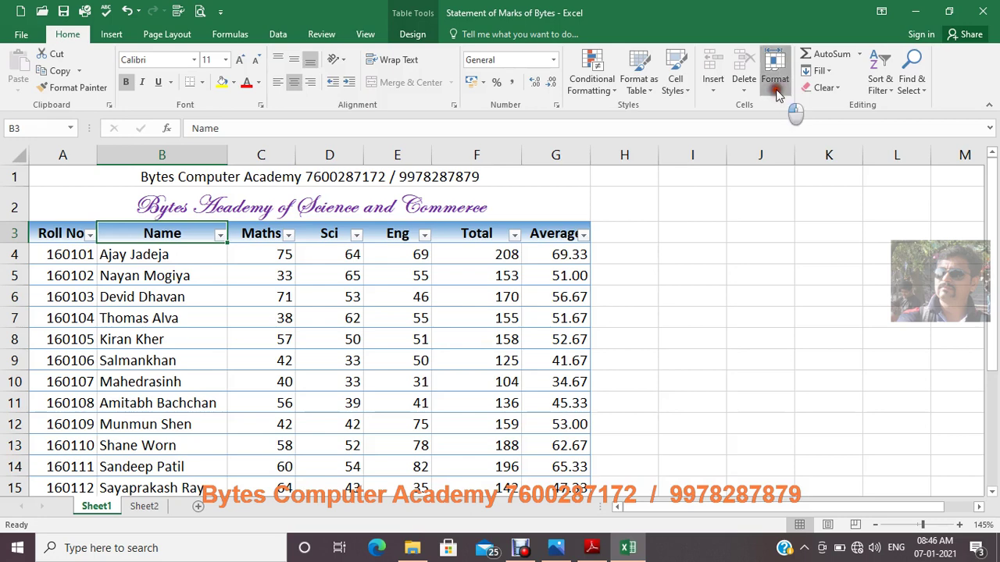
pyautogui.click(798, 127)
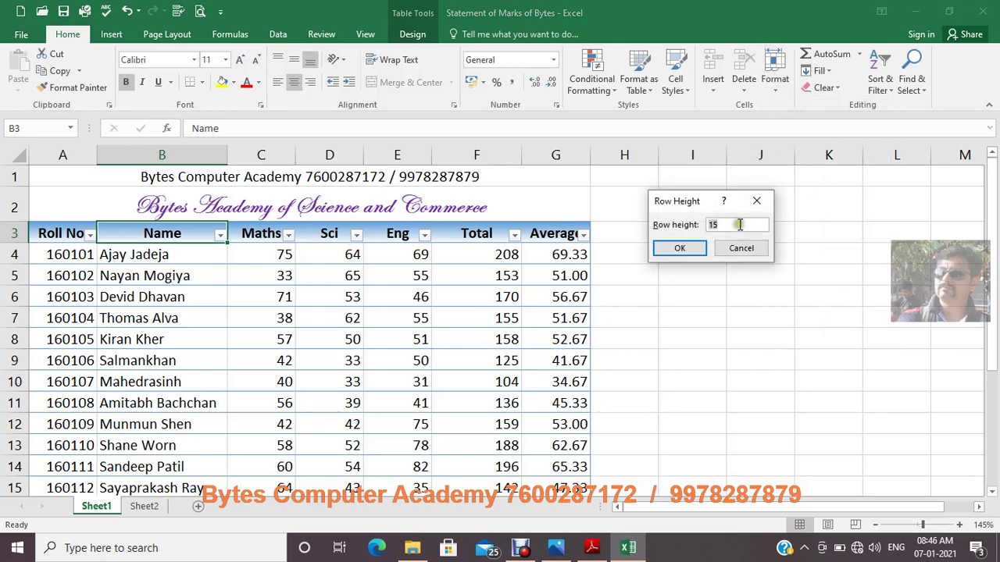
pyautogui.click(685, 250)
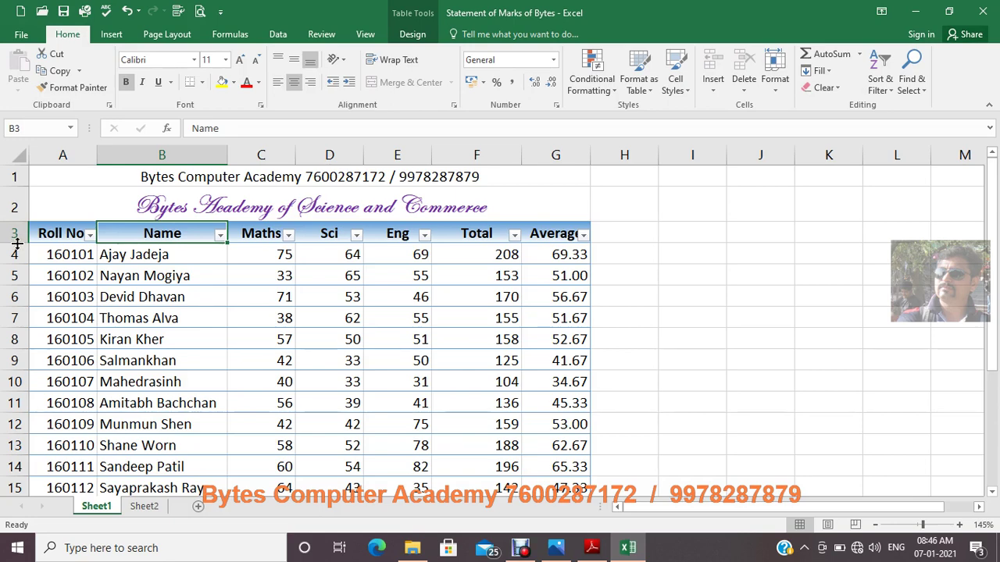
# - Drag header row 3's lower border until it settles at about 30.75 points
pyautogui.moveTo(17, 244); pyautogui.dragTo(12, 267)
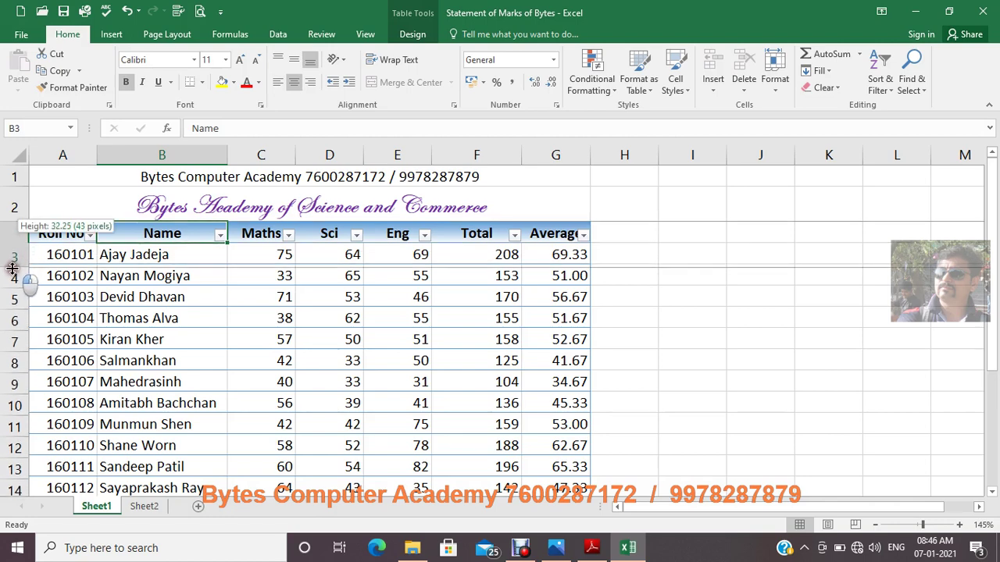
pyautogui.moveTo(13, 268); pyautogui.dragTo(12, 265)
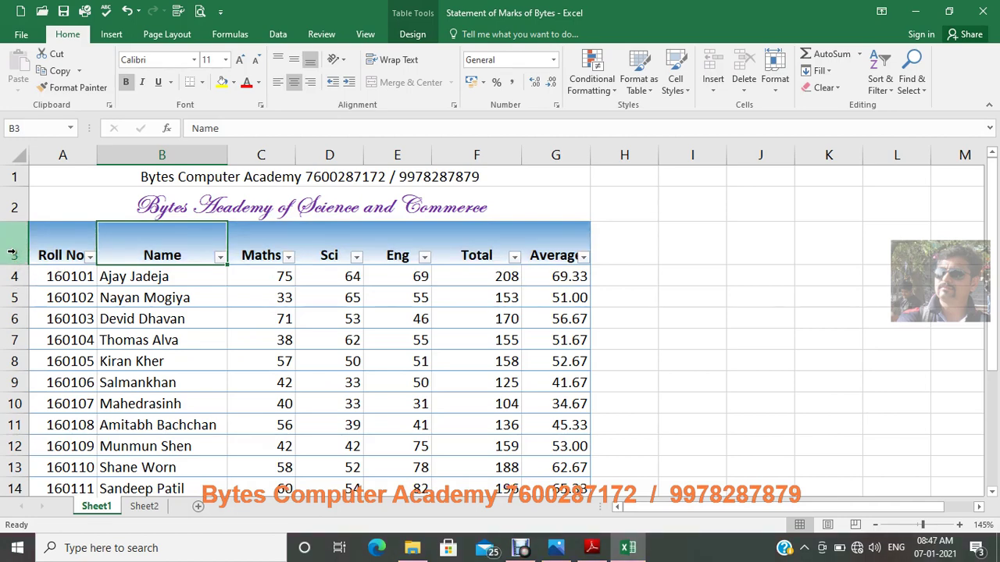
pyautogui.moveTo(17, 265); pyautogui.dragTo(19, 244)
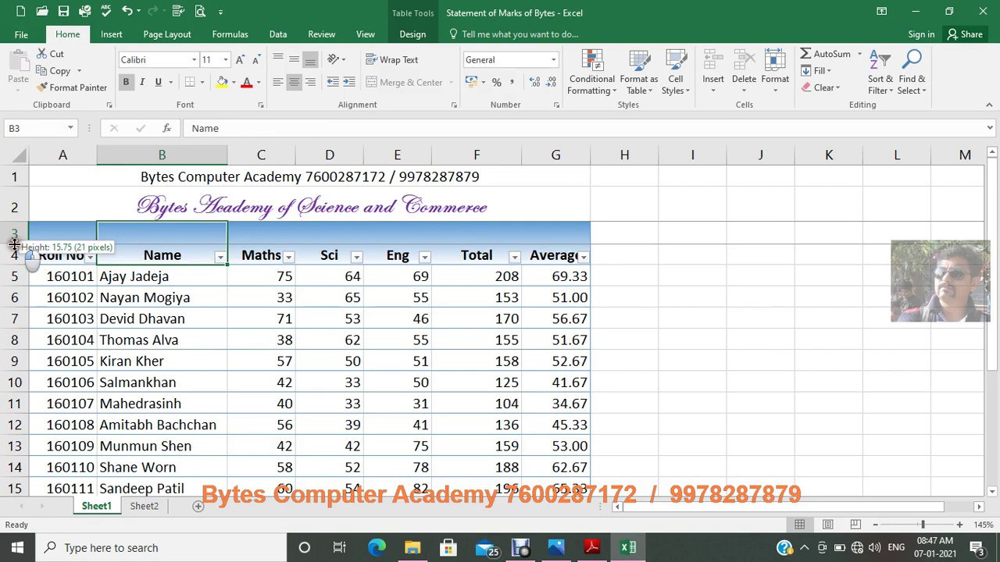
pyautogui.moveTo(19, 244)
pyautogui.mouseDown()
pyautogui.moveTo(50, 247)
pyautogui.moveTo(9, 247)
pyautogui.moveTo(10, 267)
pyautogui.mouseUp()
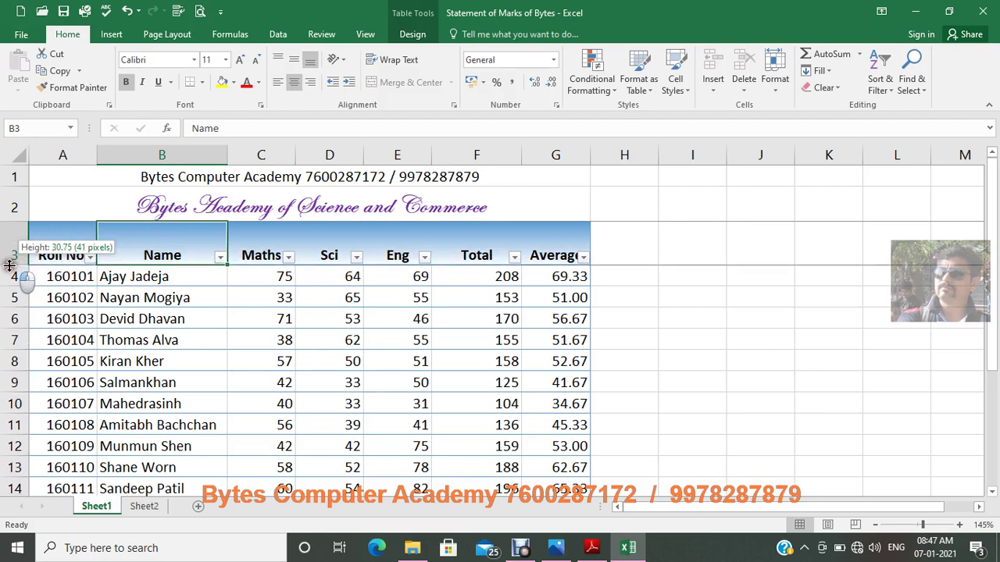
pyautogui.moveTo(10, 266)
pyautogui.mouseDown()
pyautogui.moveTo(9, 254)
pyautogui.moveTo(43, 252)
pyautogui.moveTo(15, 252)
pyautogui.moveTo(15, 266)
pyautogui.mouseUp()
# - Set header row 3 to a Row Height of 15, then select cells B5 and F6
pyautogui.click(14, 249)
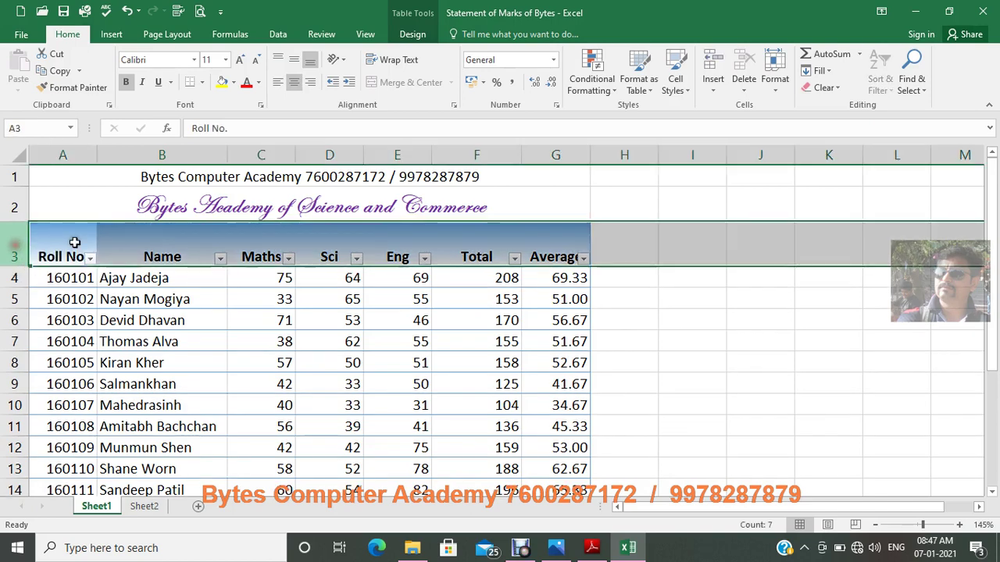
pyautogui.click(681, 93)
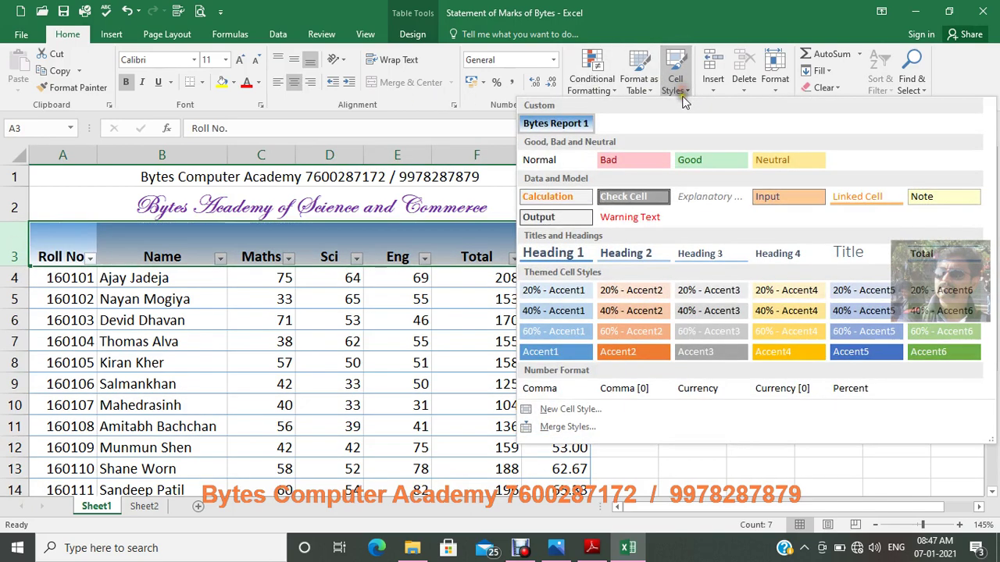
pyautogui.click(775, 88)
pyautogui.click(803, 125)
pyautogui.write('15')
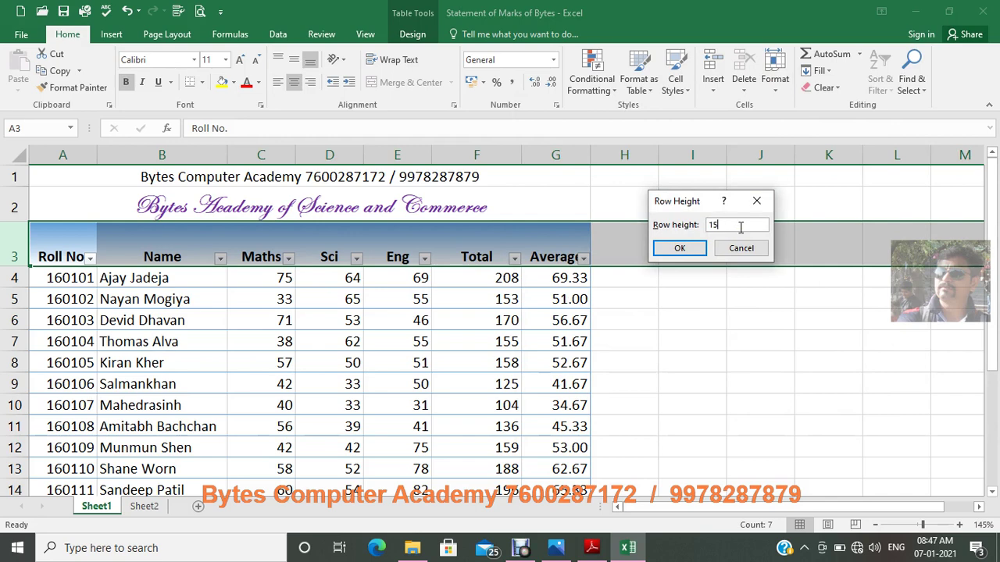
pyautogui.press('Return')
pyautogui.click(627, 261)
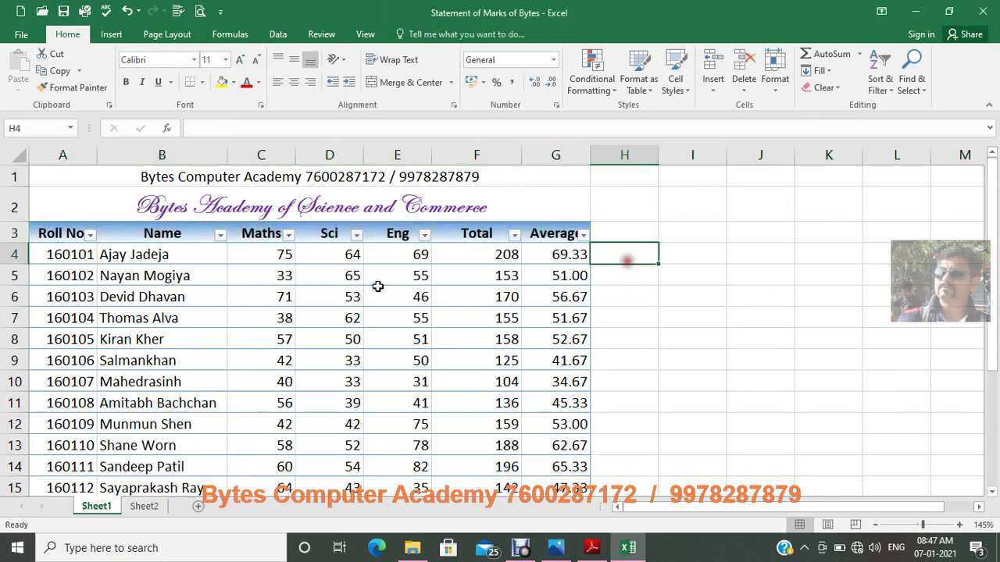
pyautogui.click(164, 275)
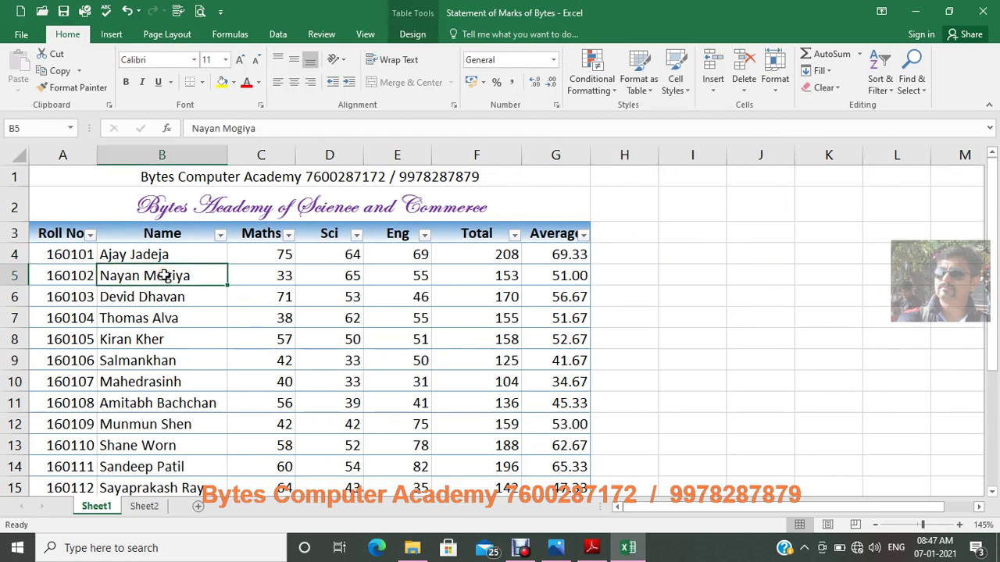
pyautogui.click(473, 297)
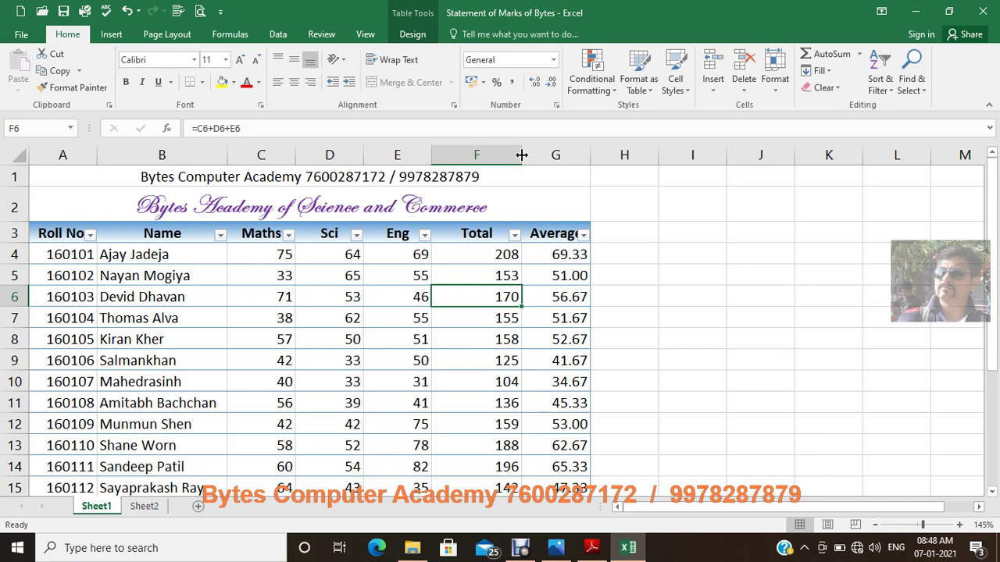
# - Drag the F/G header border to widen the Total column F to about 16 characters
pyautogui.moveTo(522, 155); pyautogui.dragTo(550, 156)
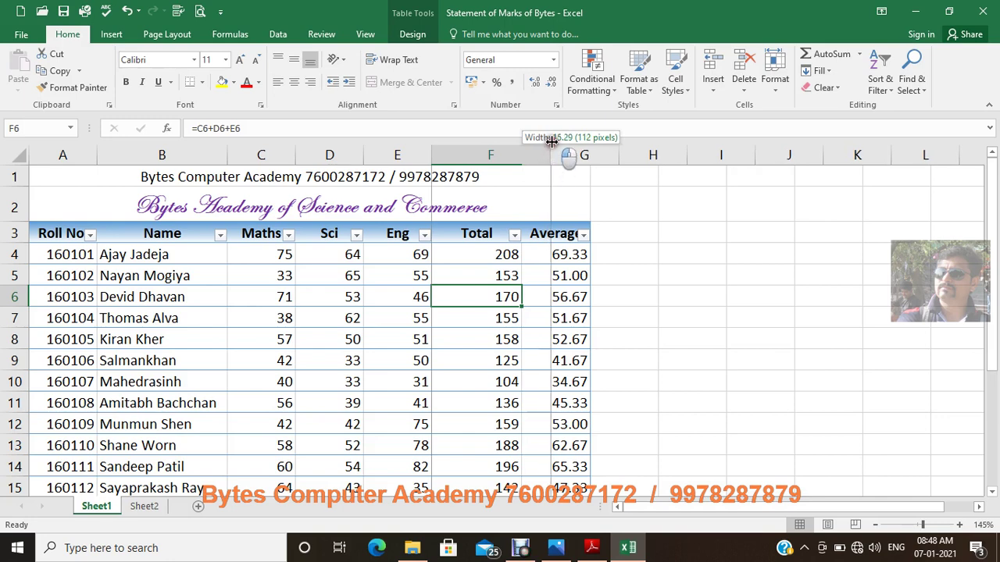
pyautogui.moveTo(550, 155)
pyautogui.mouseDown()
pyautogui.moveTo(534, 141)
pyautogui.moveTo(556, 149)
pyautogui.mouseUp()
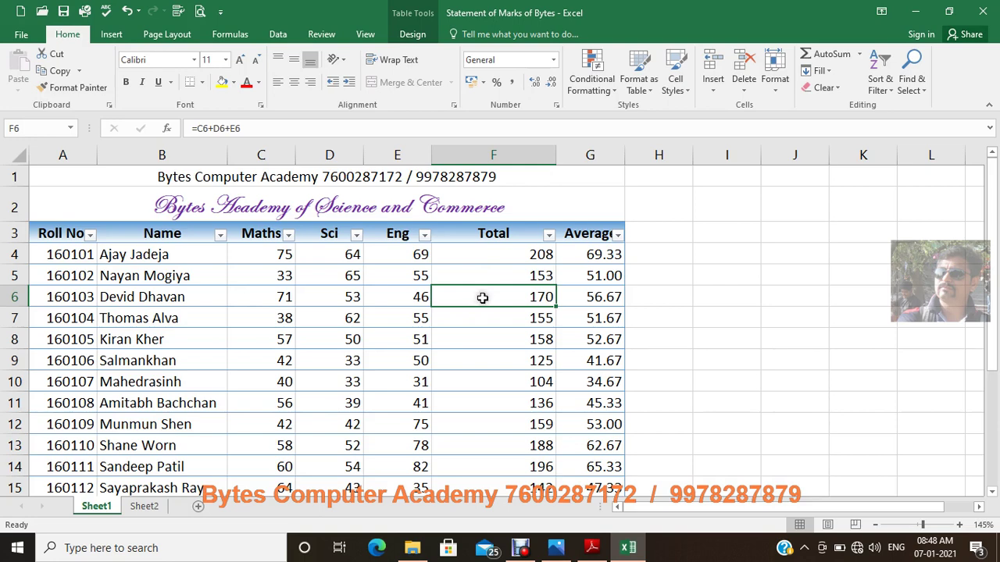
# - Change column F's Column Width from 16 to exactly 14
pyautogui.click(775, 82)
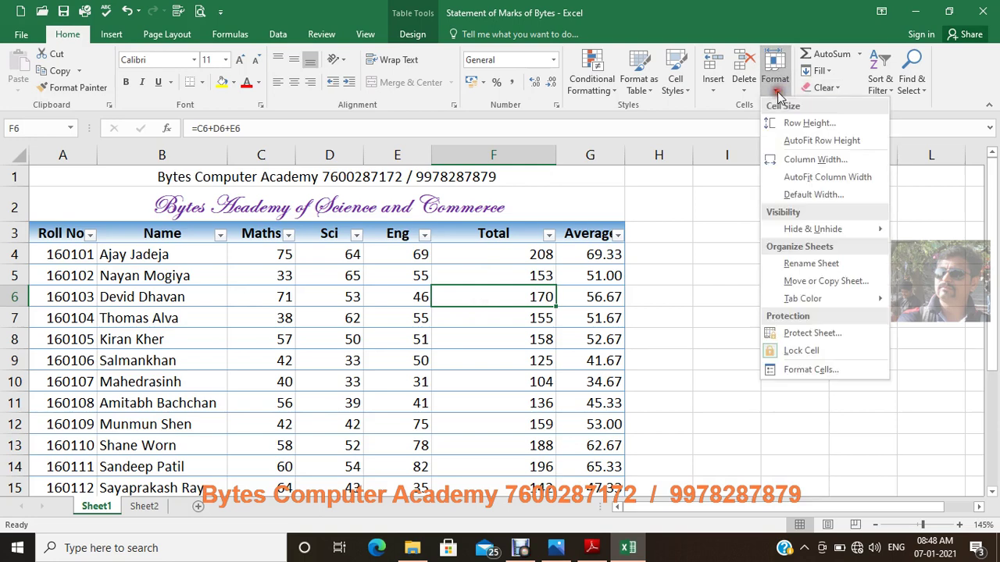
pyautogui.click(795, 160)
pyautogui.write('14')
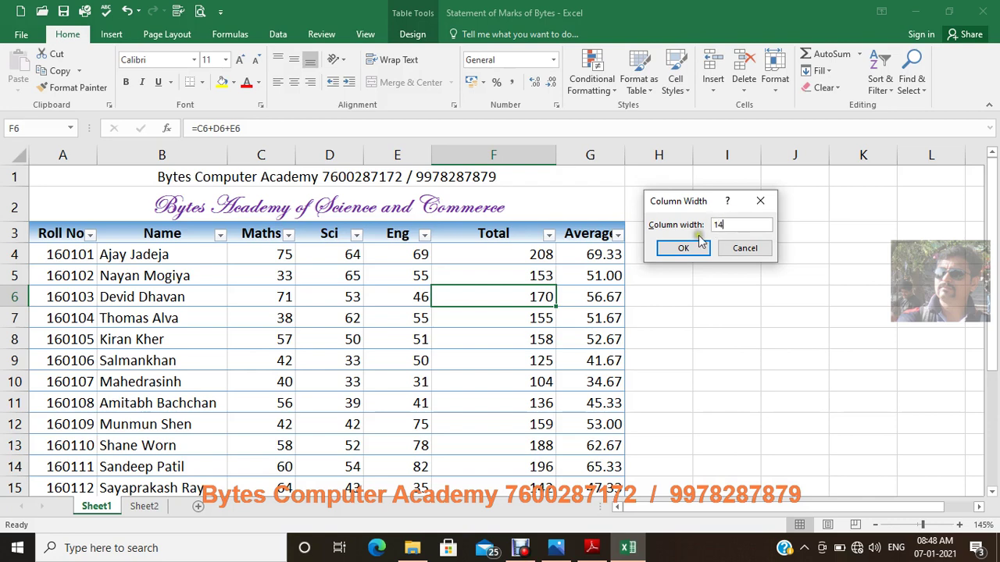
pyautogui.doubleClick(718, 224)
pyautogui.write('14')
pyautogui.click(683, 248)
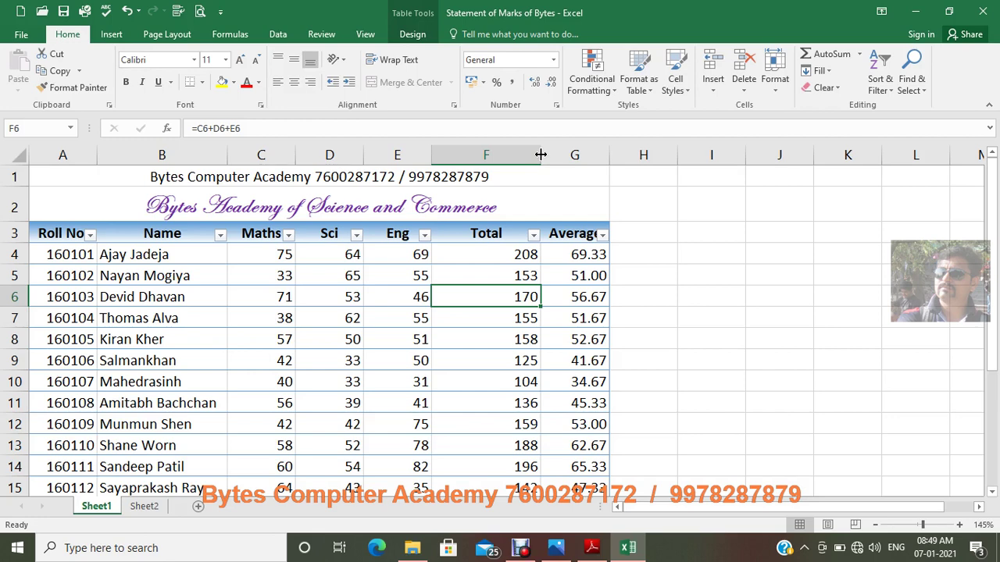
# - AutoFit the Total and Average columns F and G, then select cell G6
pyautogui.doubleClick(540, 154)
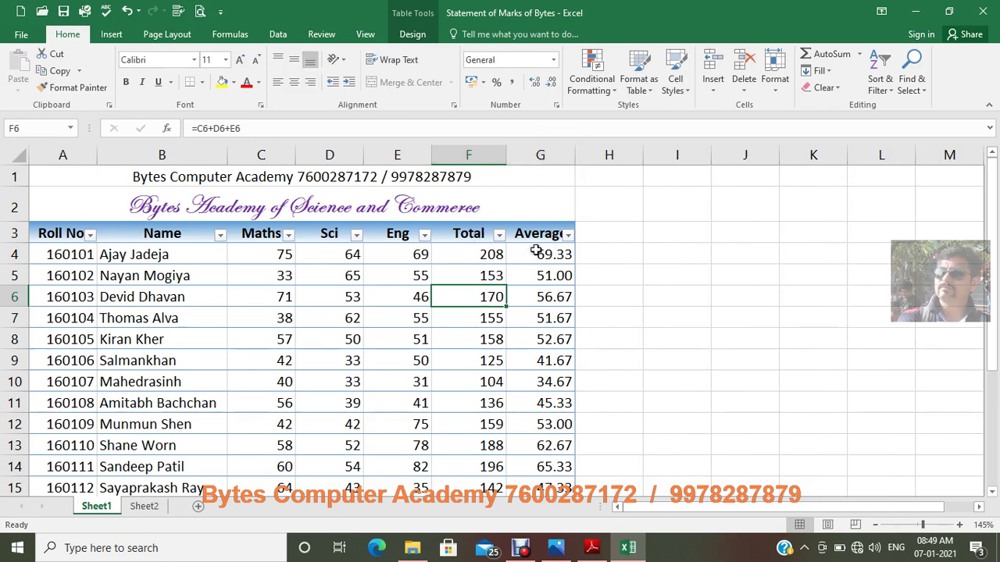
pyautogui.doubleClick(575, 151)
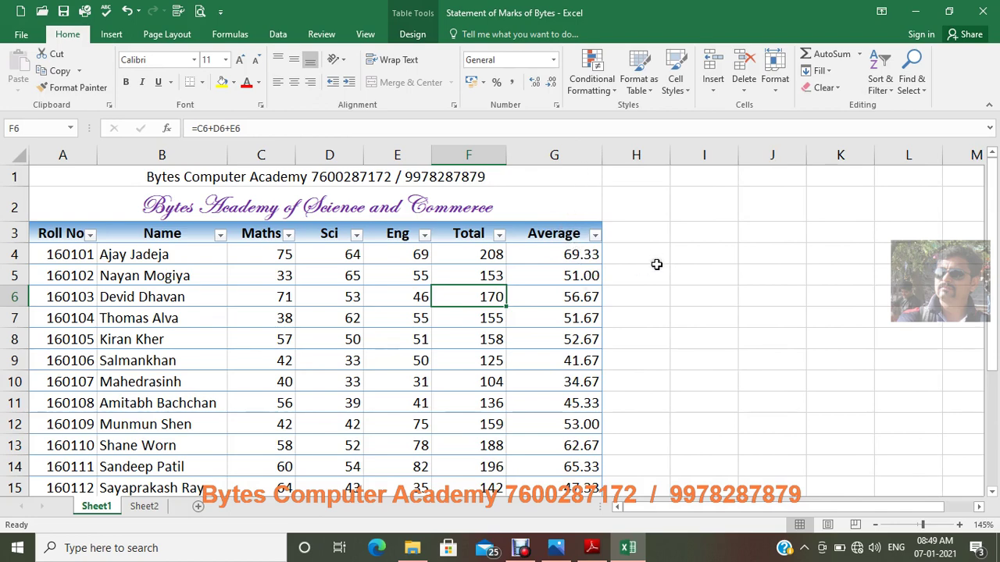
pyautogui.click(532, 301)
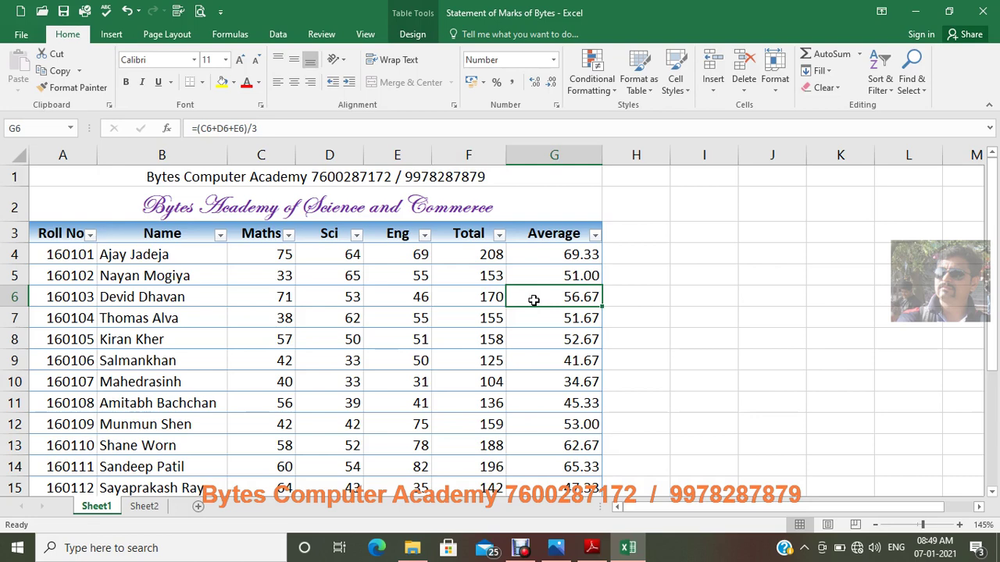
pyautogui.click(777, 89)
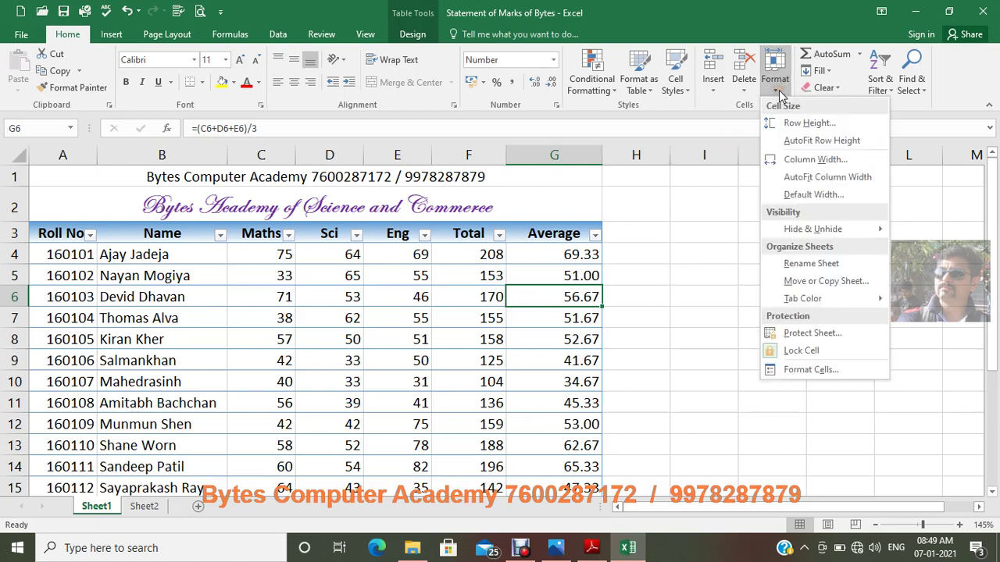
pyautogui.click(822, 179)
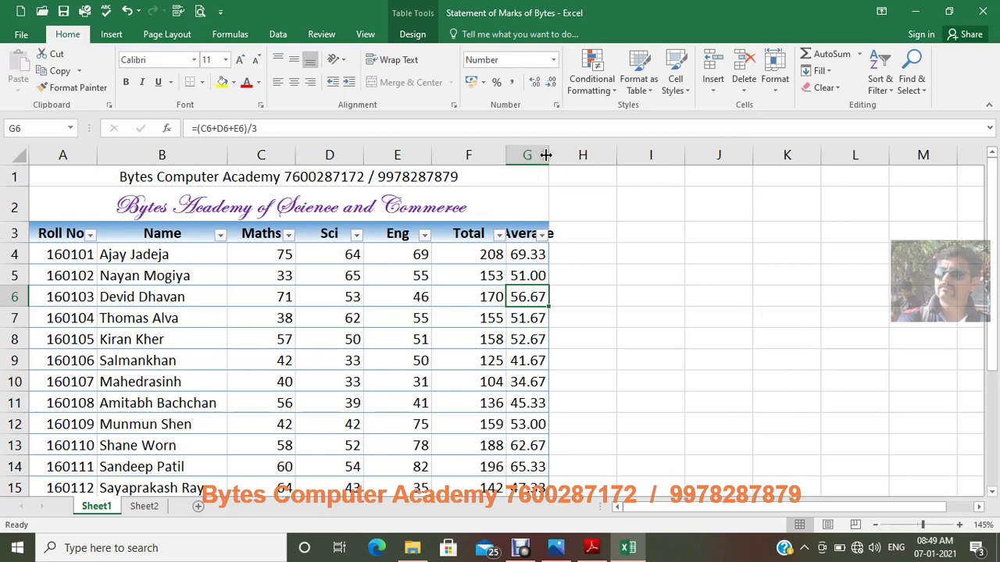
pyautogui.doubleClick(548, 154)
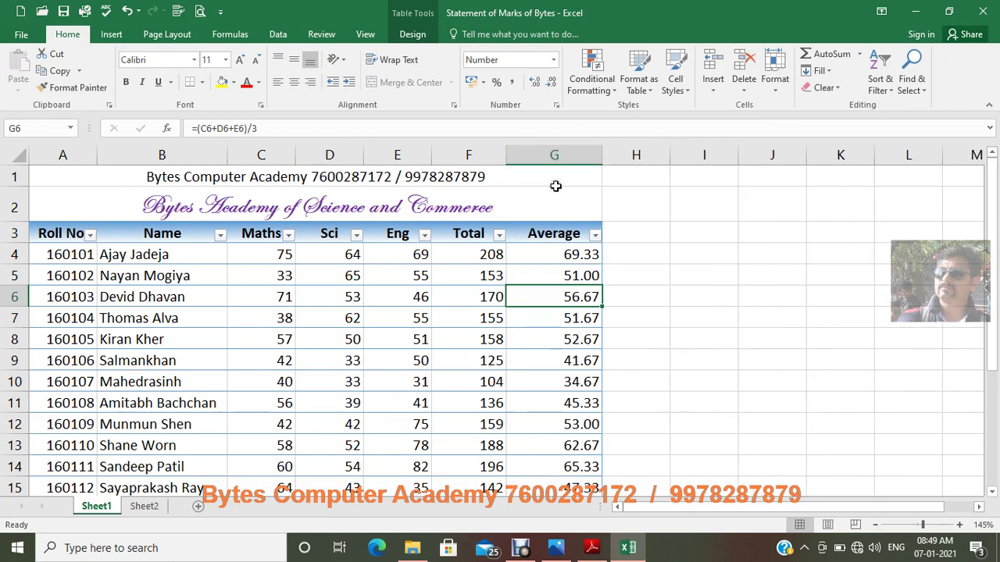
pyautogui.click(779, 88)
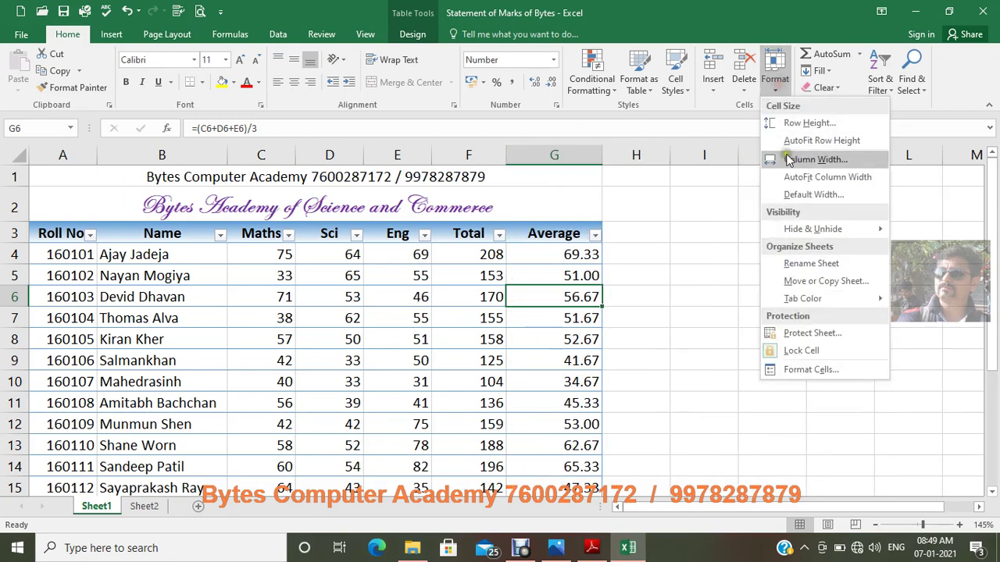
pyautogui.click(457, 360)
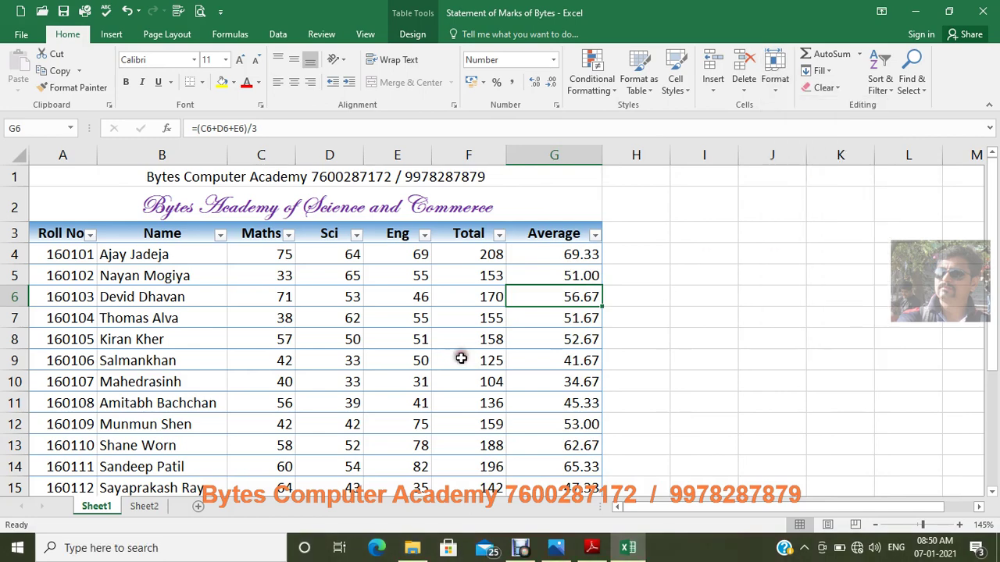
pyautogui.click(457, 360)
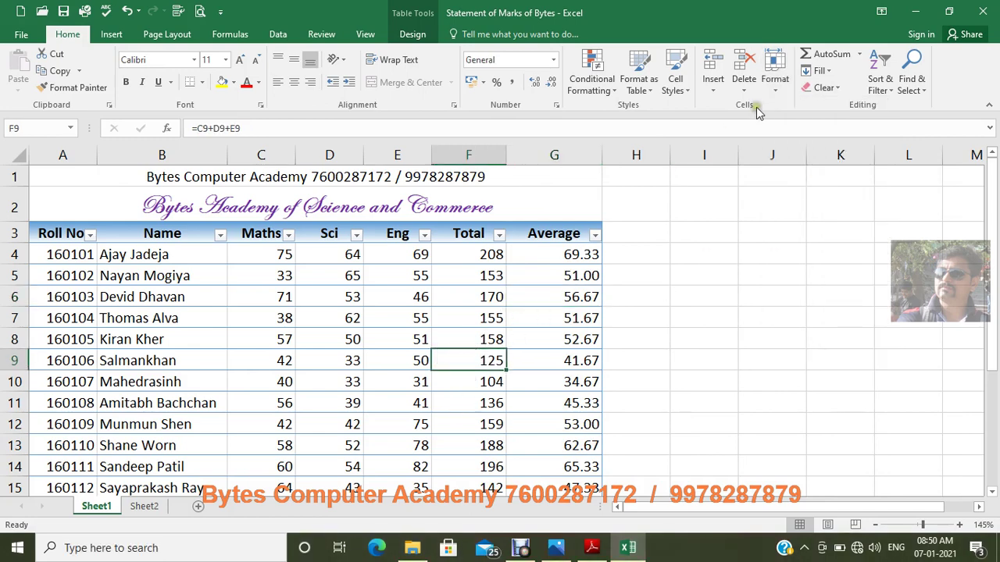
pyautogui.click(776, 88)
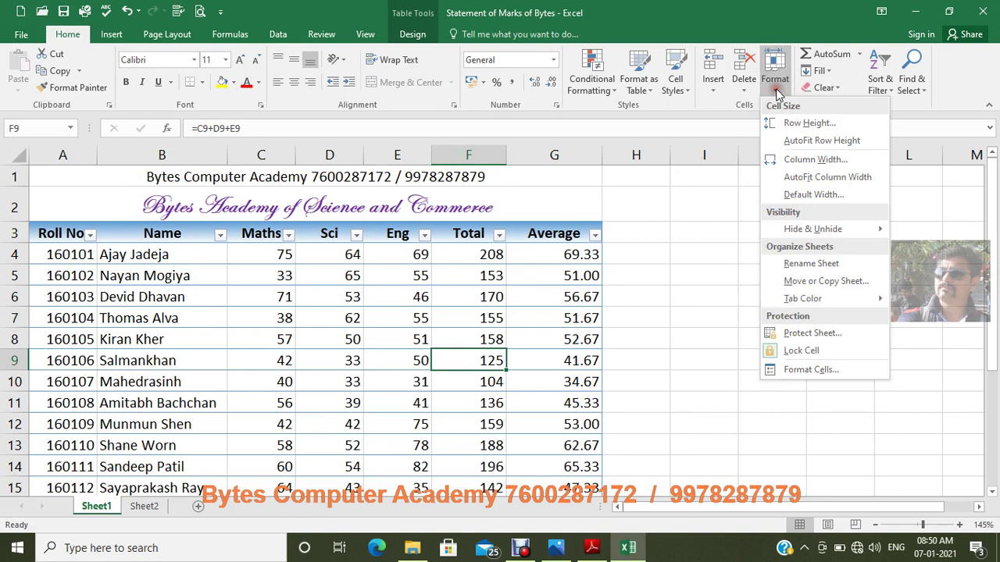
pyautogui.click(855, 179)
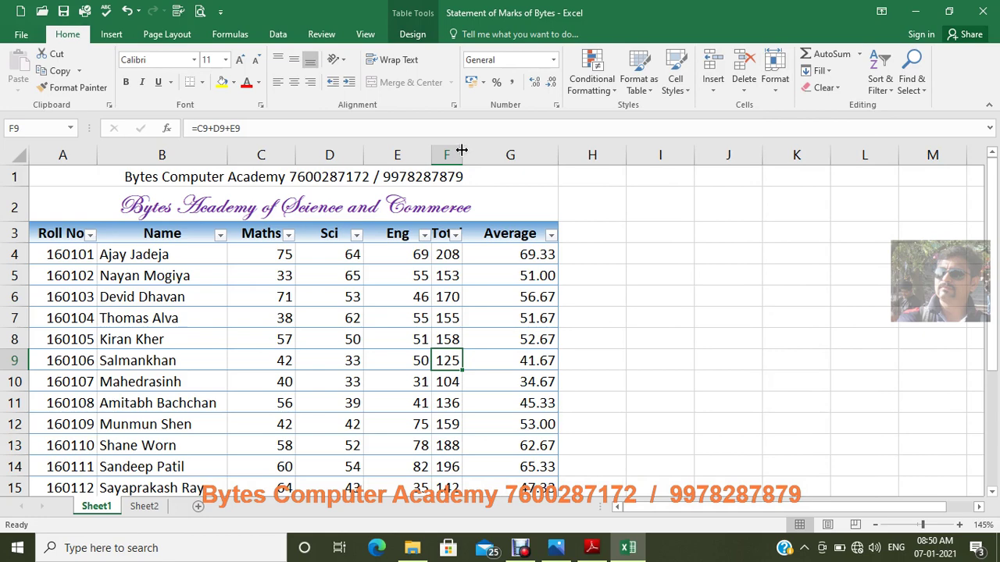
pyautogui.doubleClick(462, 150)
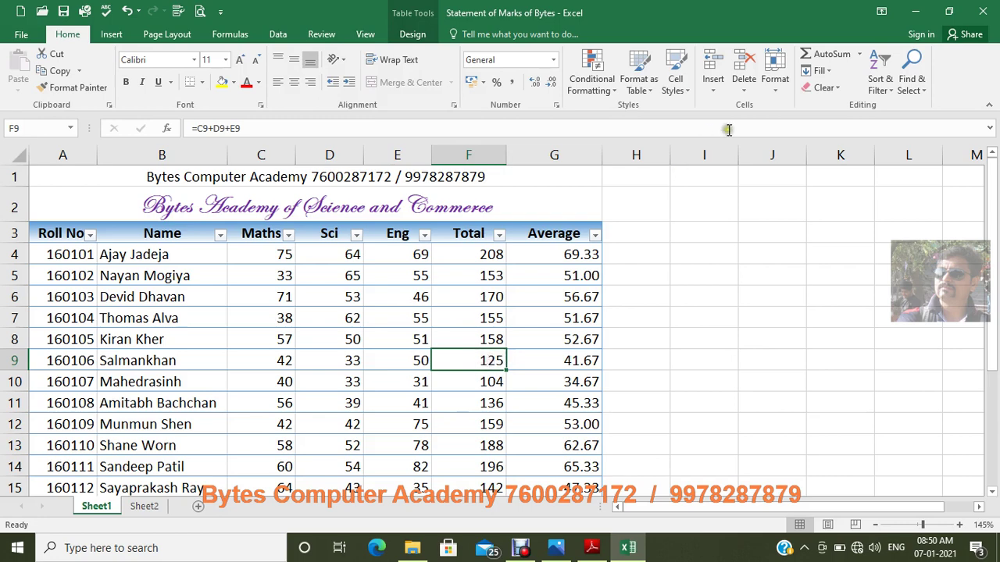
pyautogui.click(775, 74)
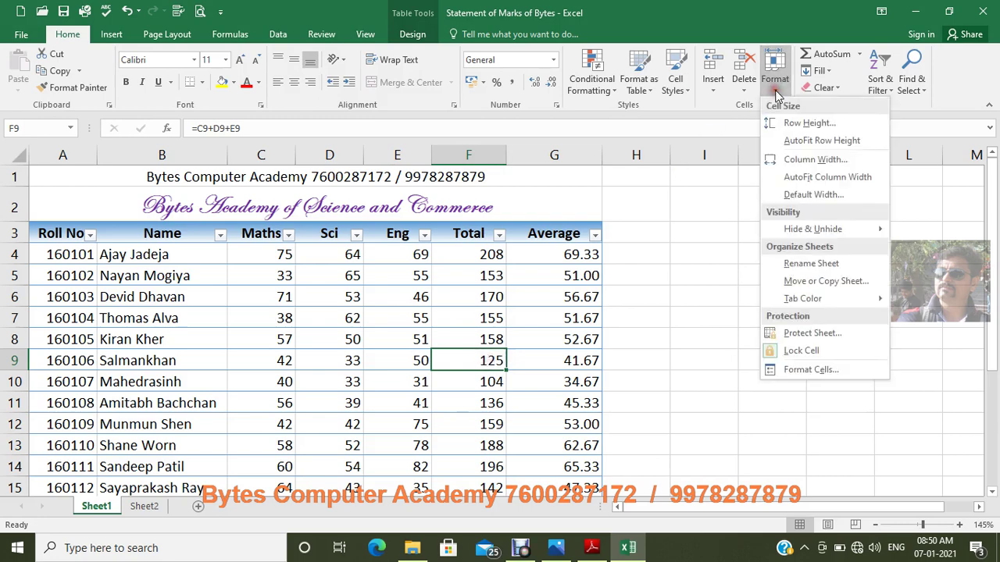
pyautogui.click(804, 199)
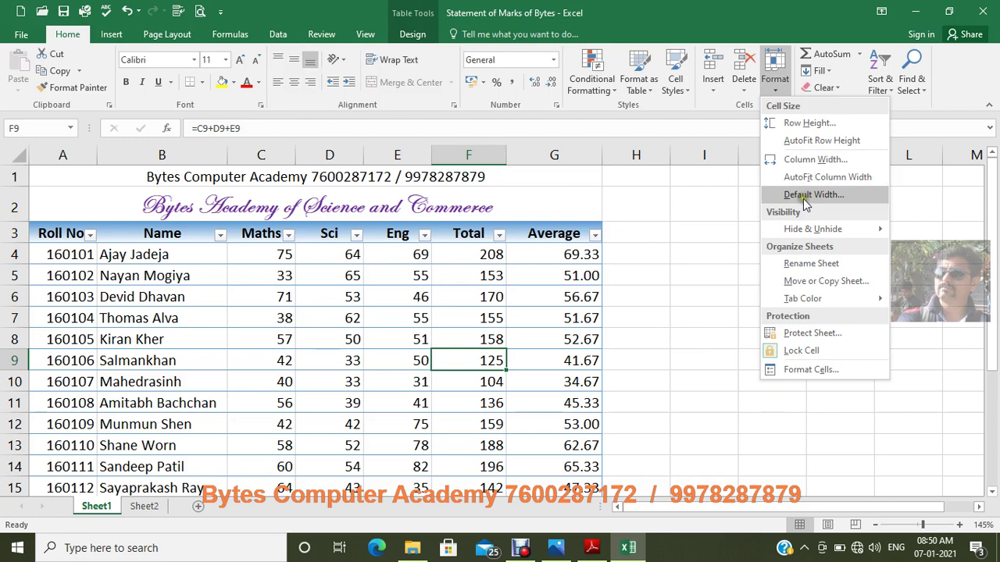
pyautogui.click(803, 195)
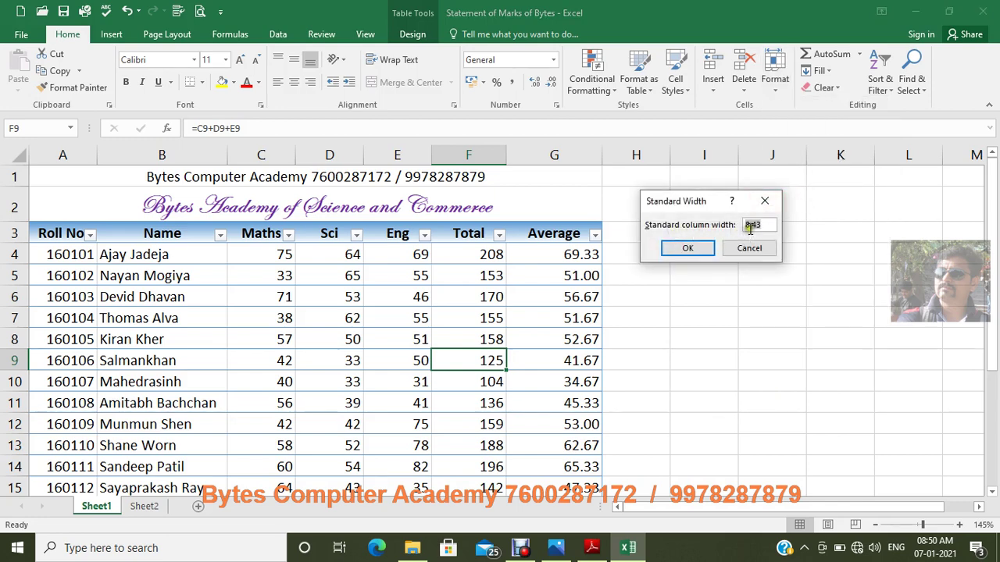
pyautogui.click(692, 247)
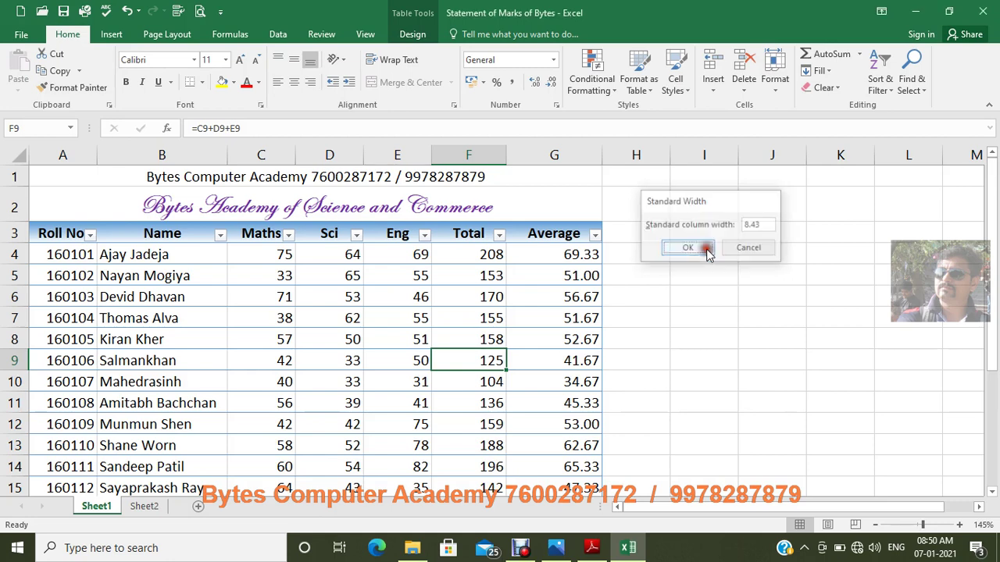
pyautogui.click(582, 156)
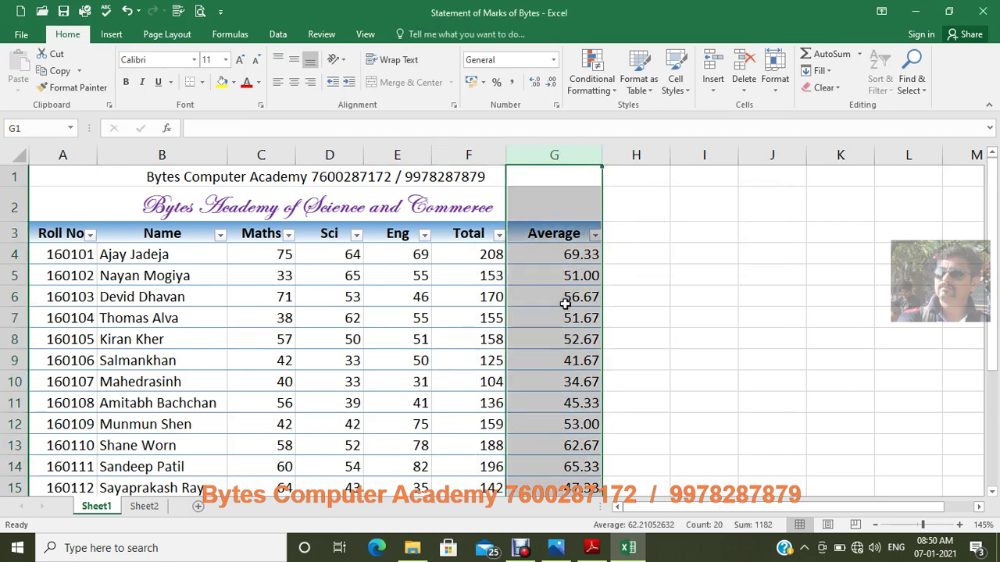
# - Give the Average column G a Column Width of 8.43, then click cell H5
pyautogui.click(780, 92)
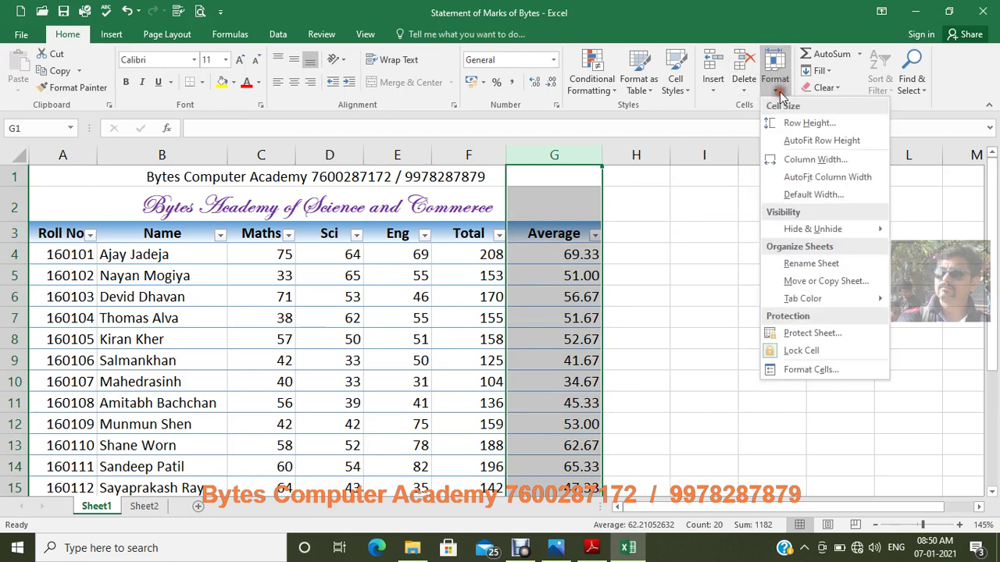
pyautogui.click(809, 161)
pyautogui.write('8.43')
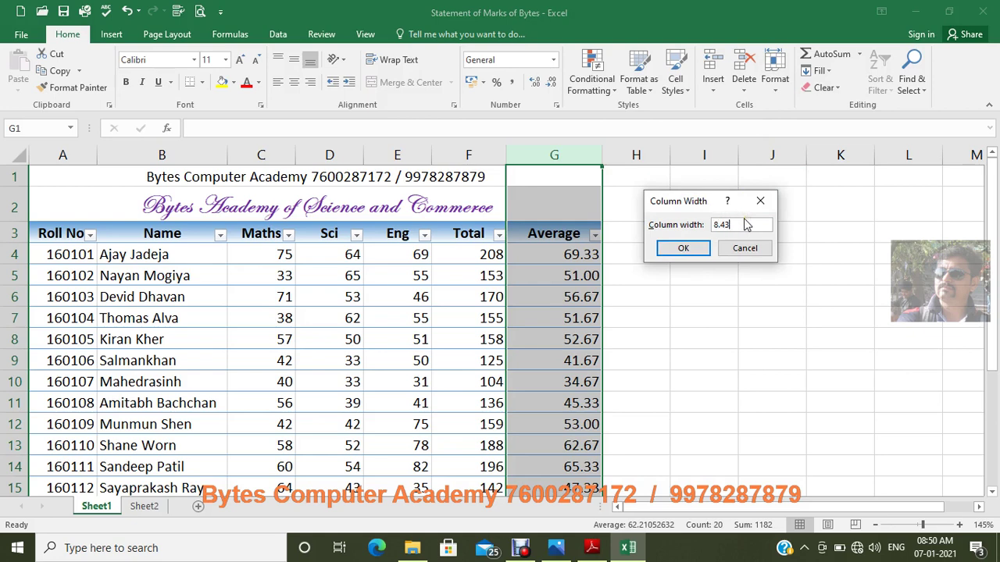
pyautogui.click(672, 250)
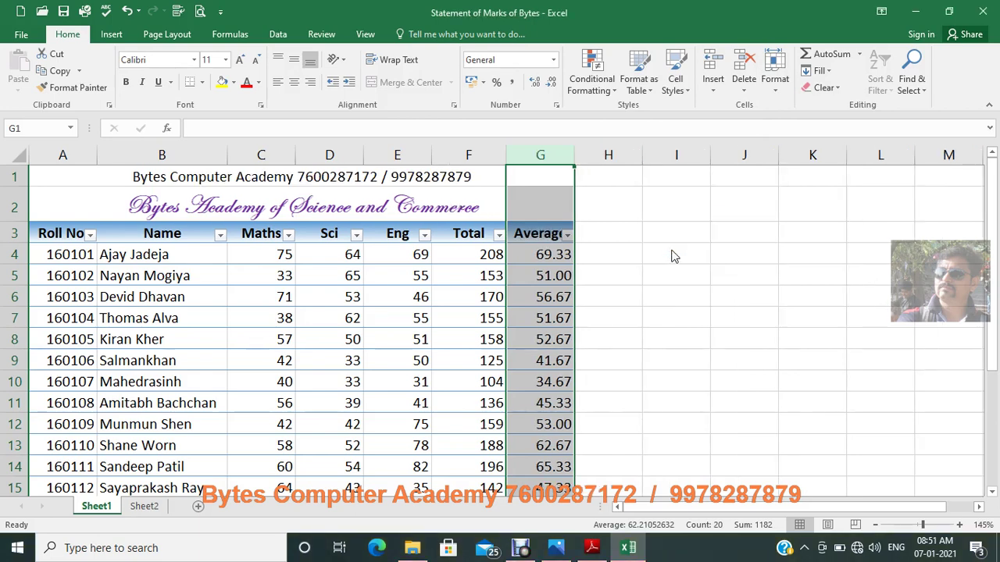
pyautogui.click(609, 273)
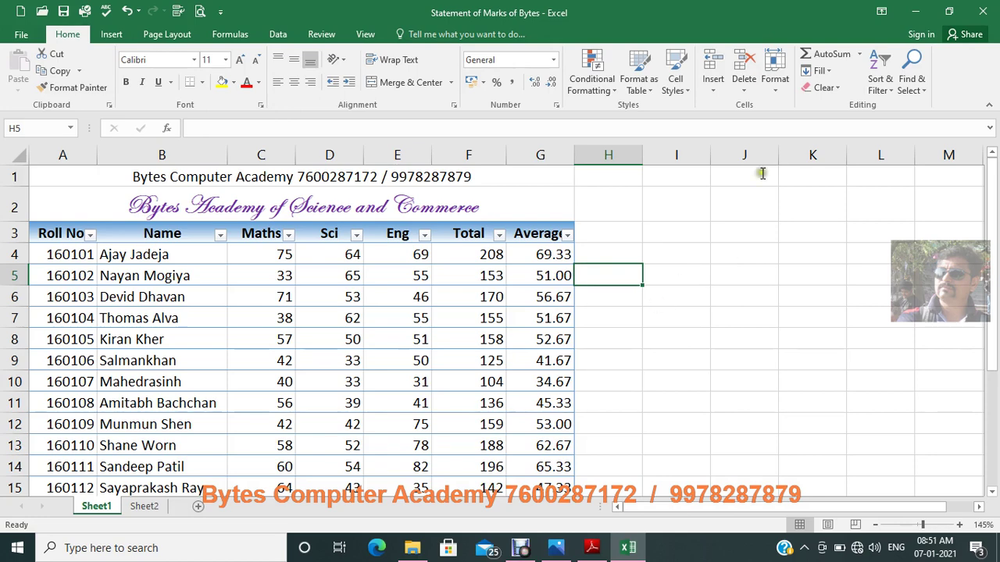
pyautogui.click(777, 87)
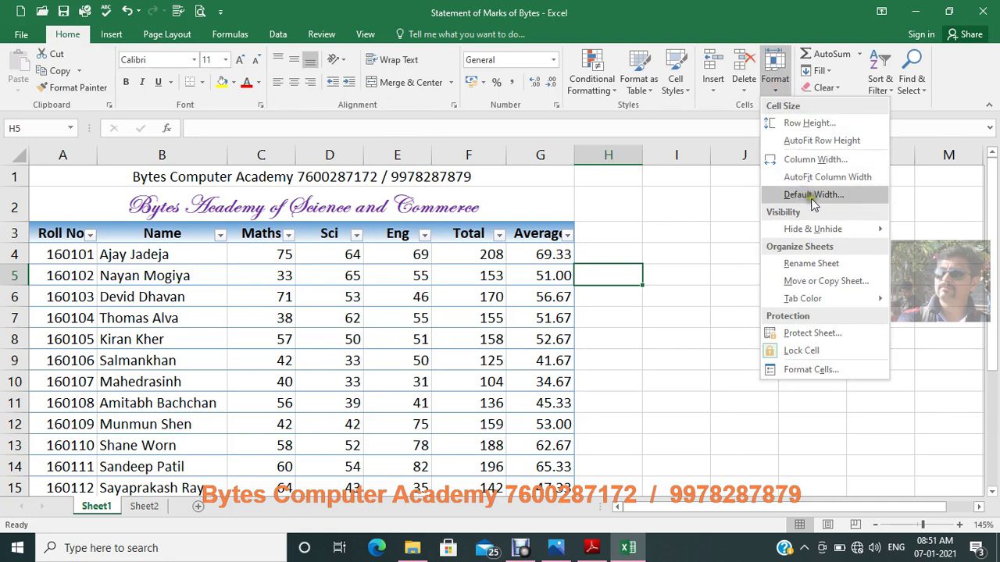
pyautogui.moveTo(802, 235)
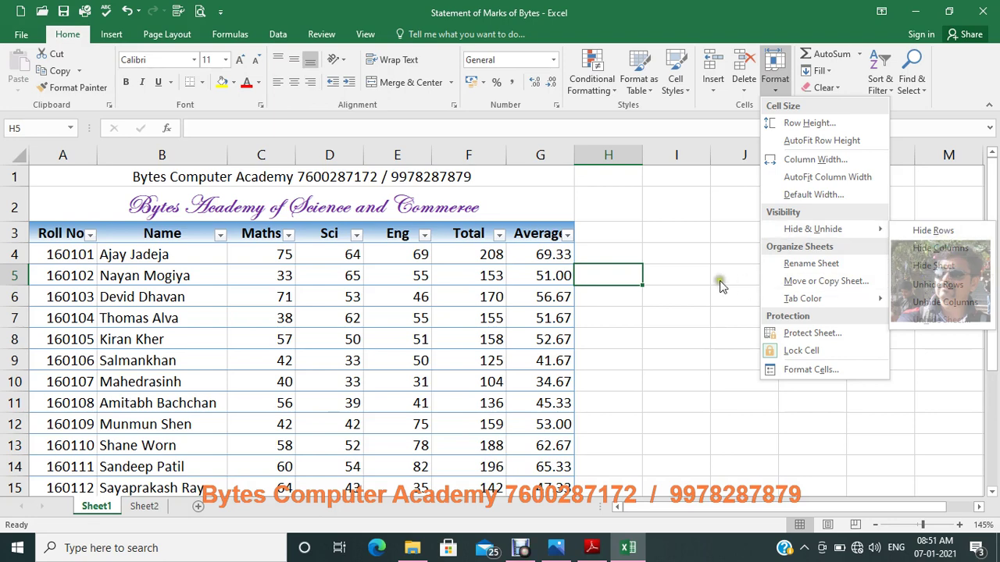
pyautogui.click(691, 280)
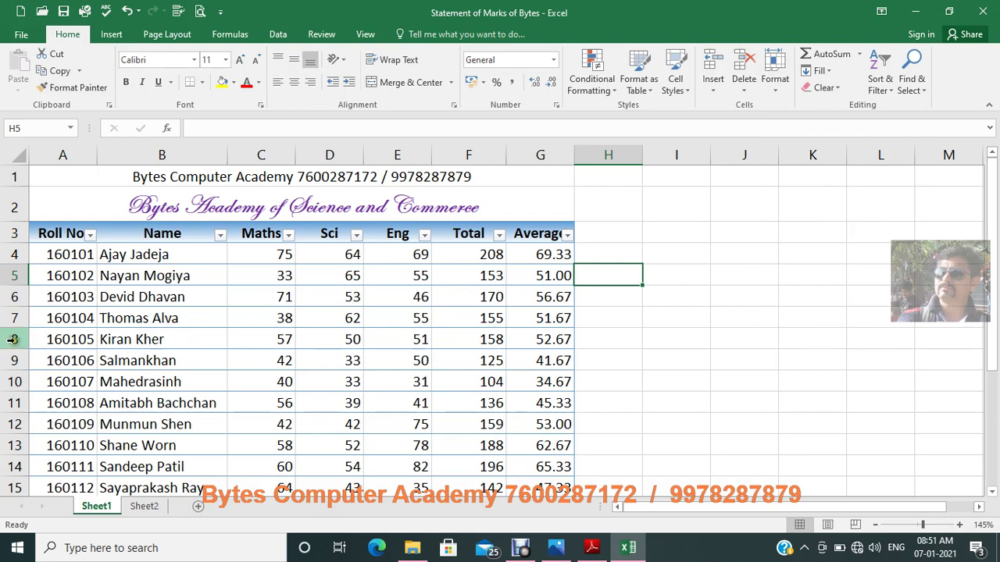
# - Hide row 8 with Hide & Unhide > Hide Rows, then click cell B9
pyautogui.click(14, 339)
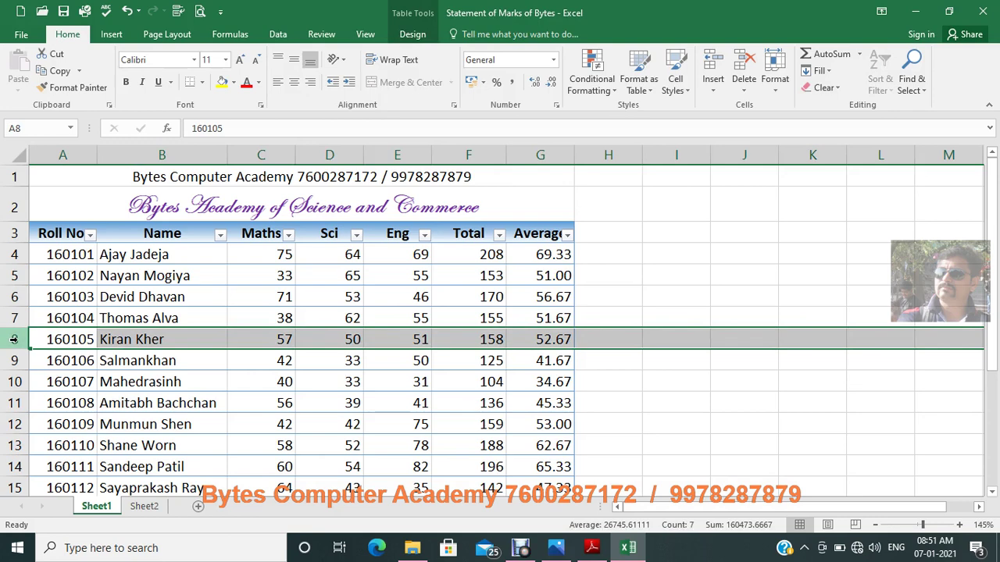
pyautogui.click(777, 90)
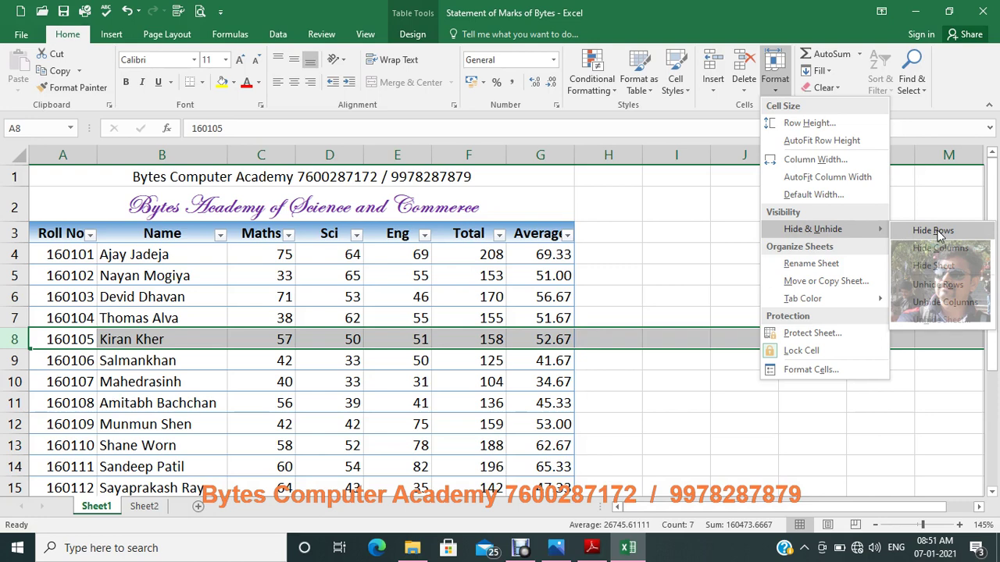
pyautogui.click(937, 234)
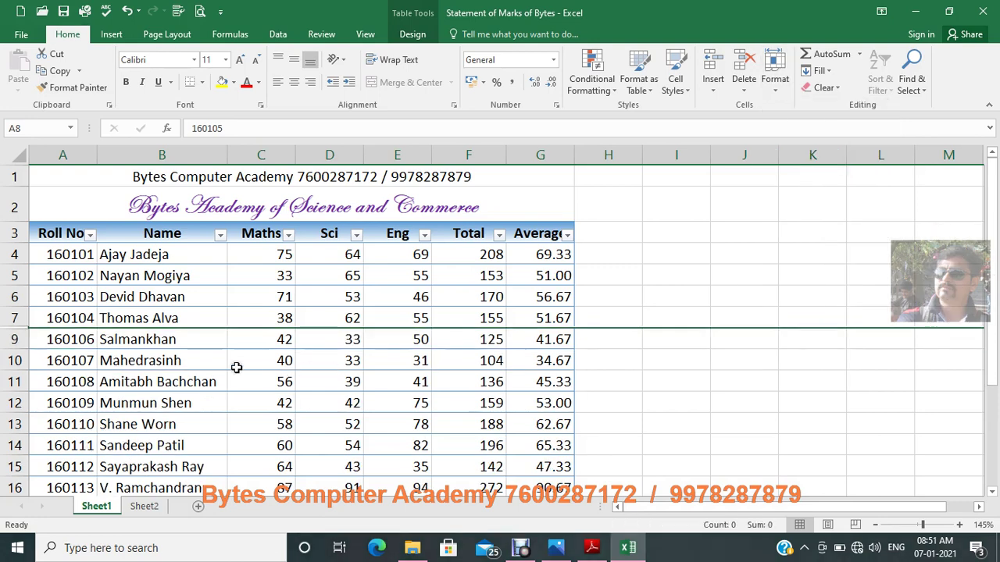
pyautogui.click(161, 344)
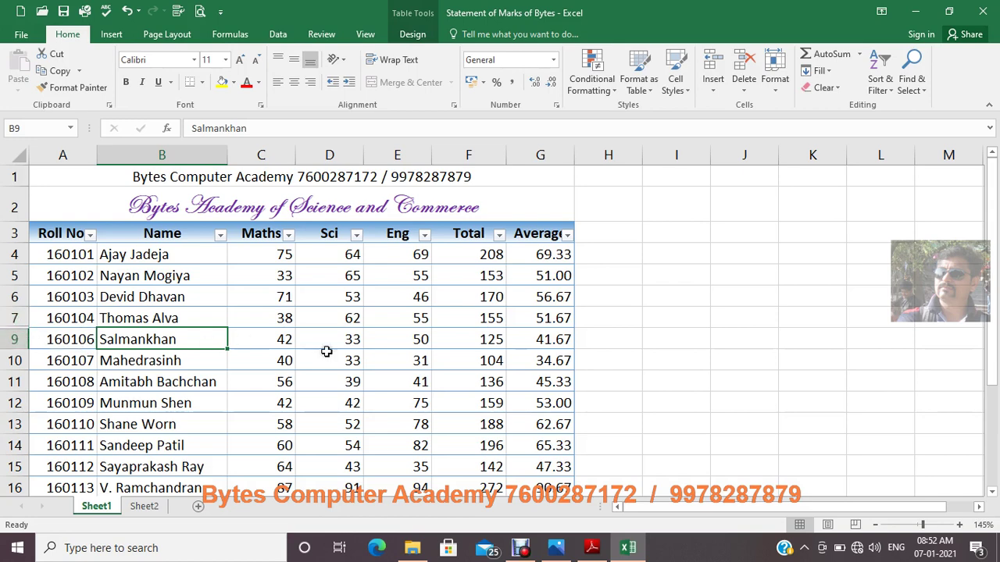
# - Select rows 7 to 9 around hidden row 8 and apply Unhide Rows
pyautogui.click(584, 386)
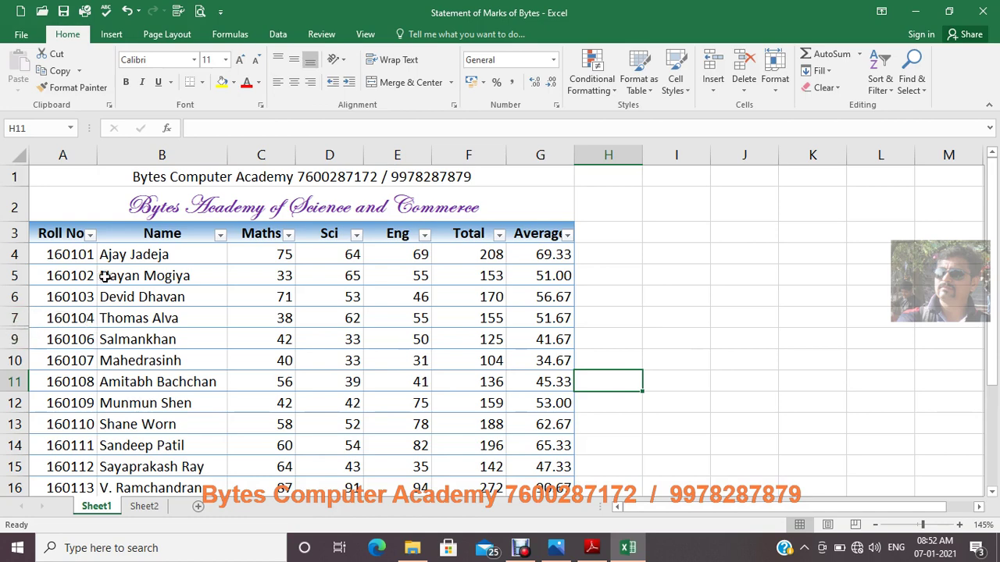
pyautogui.click(772, 93)
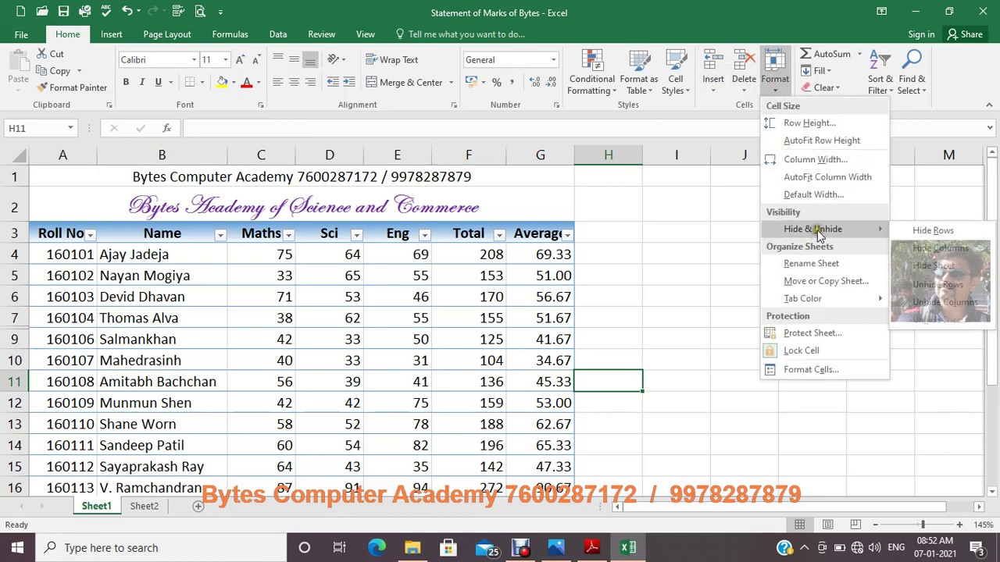
pyautogui.click(955, 286)
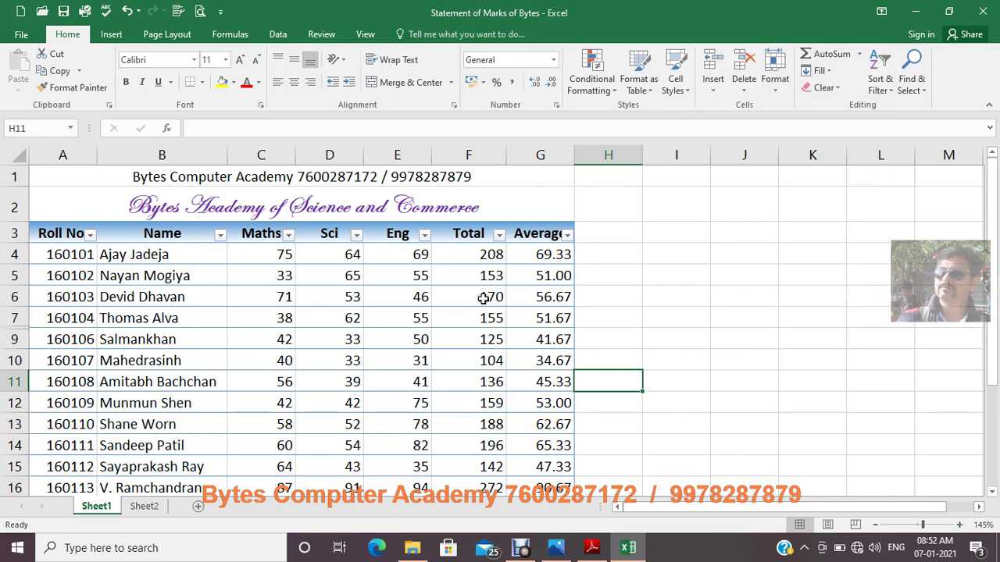
pyautogui.click(15, 339)
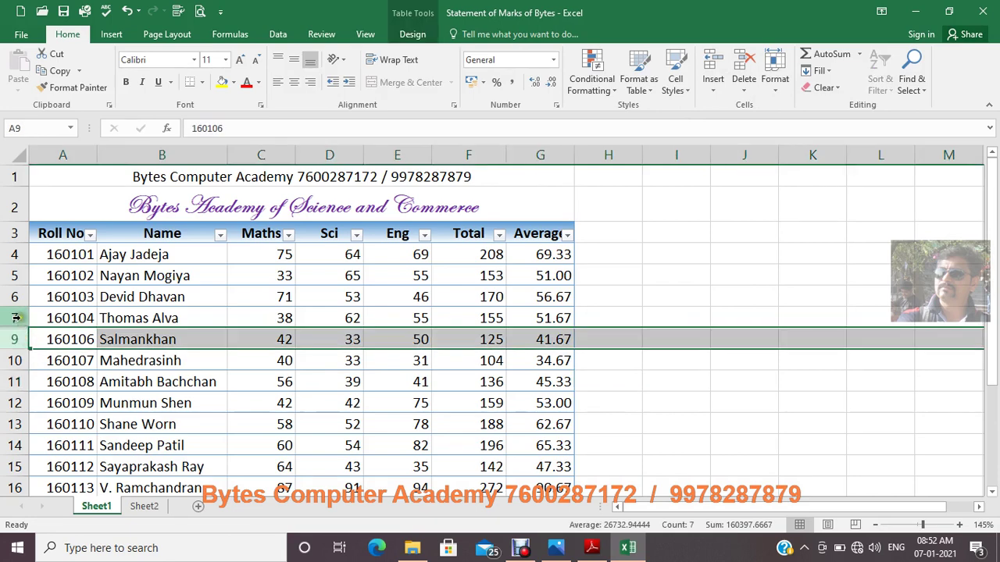
pyautogui.moveTo(16, 318); pyautogui.dragTo(20, 340)
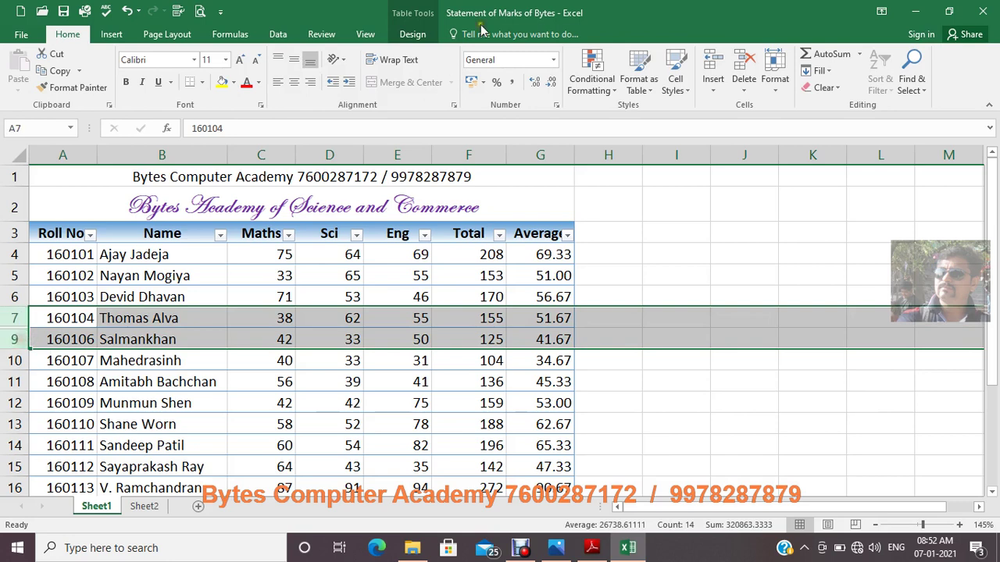
pyautogui.click(777, 93)
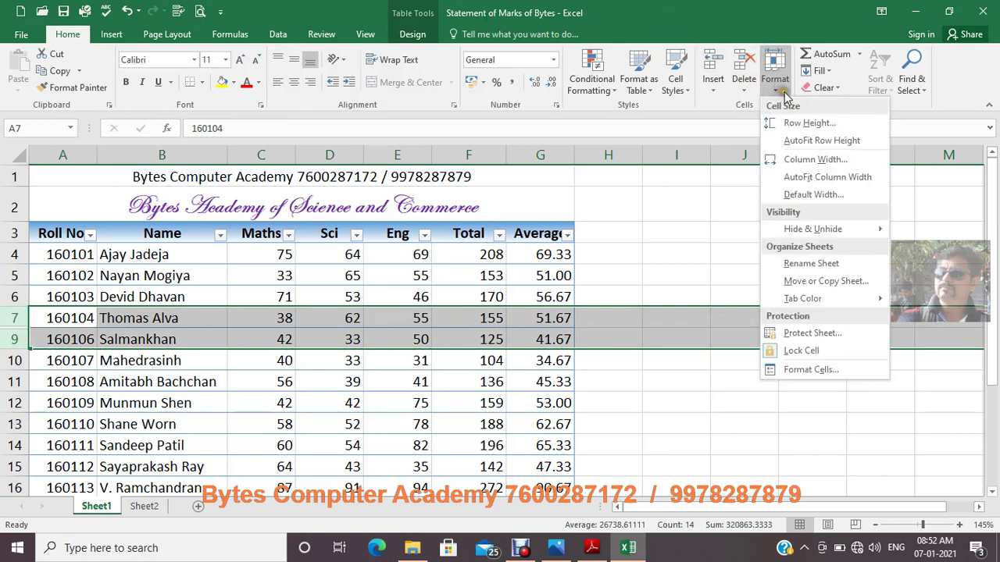
pyautogui.moveTo(821, 234)
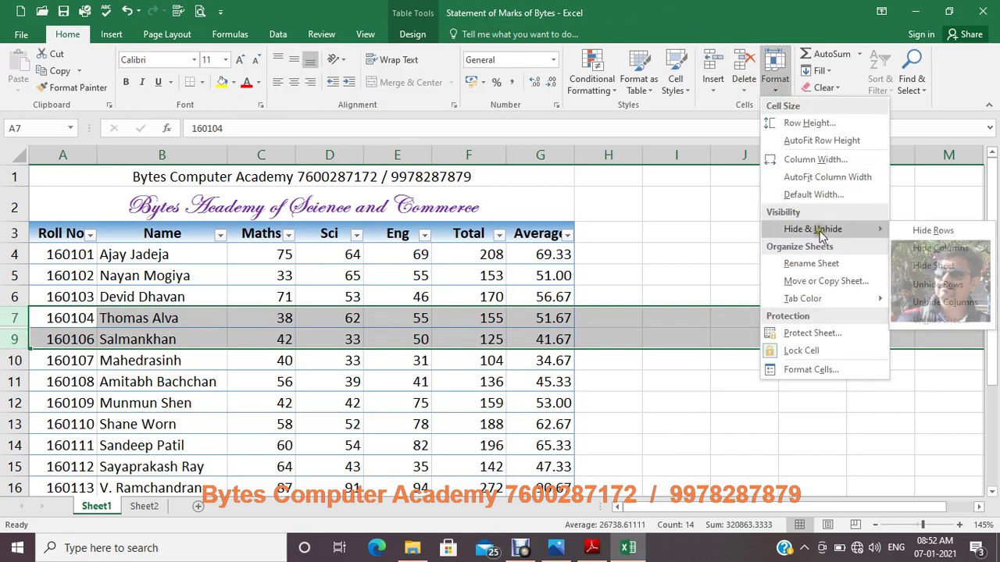
pyautogui.click(941, 285)
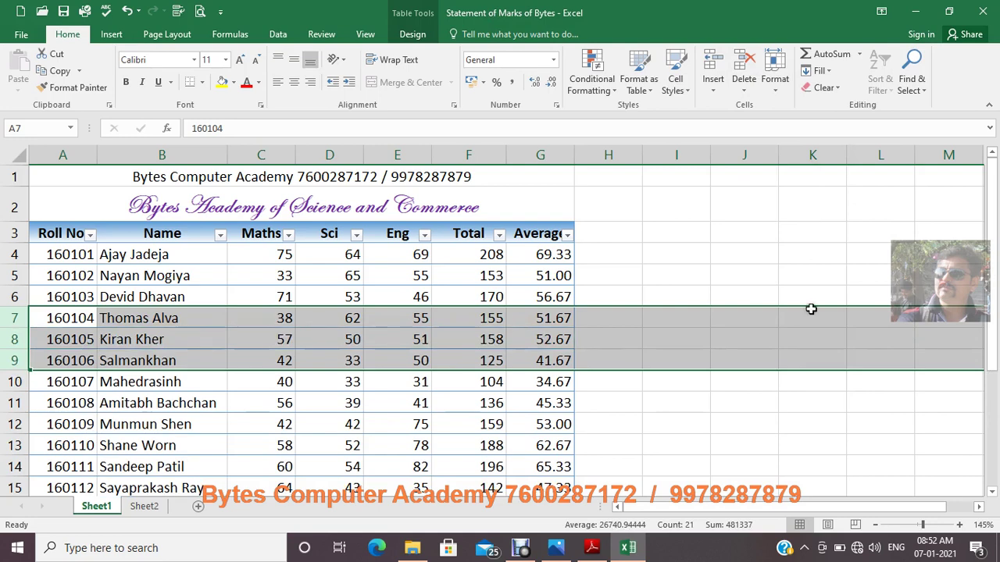
pyautogui.click(234, 381)
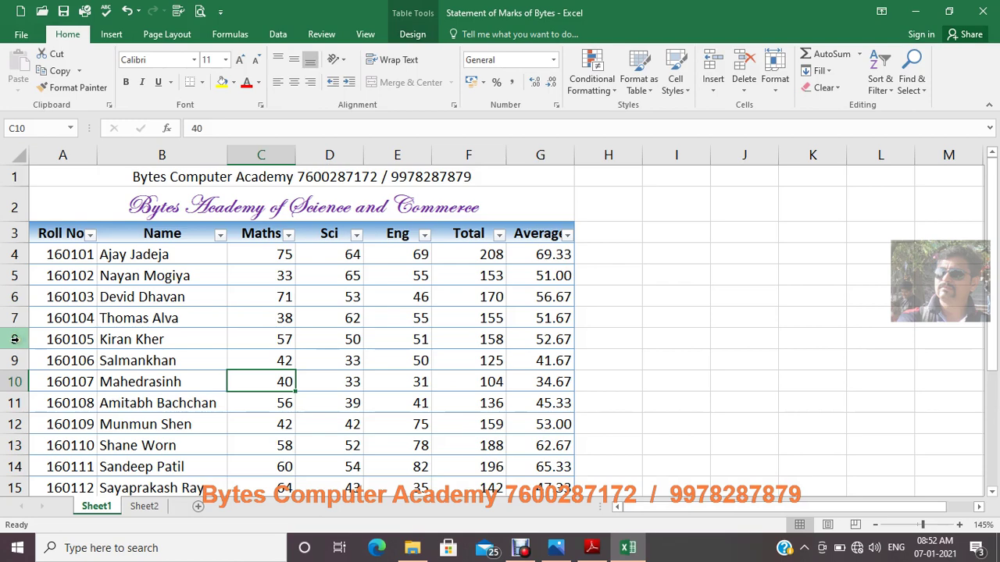
# - Select rows 8 to 10 and apply Hide Rows, then click cell I13
pyautogui.moveTo(14, 339); pyautogui.dragTo(15, 389)
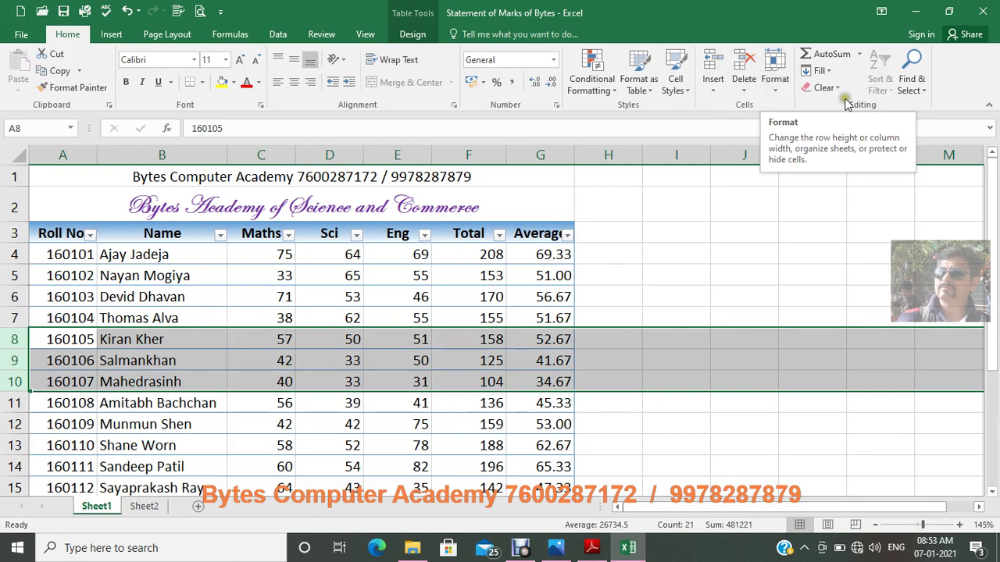
pyautogui.click(774, 84)
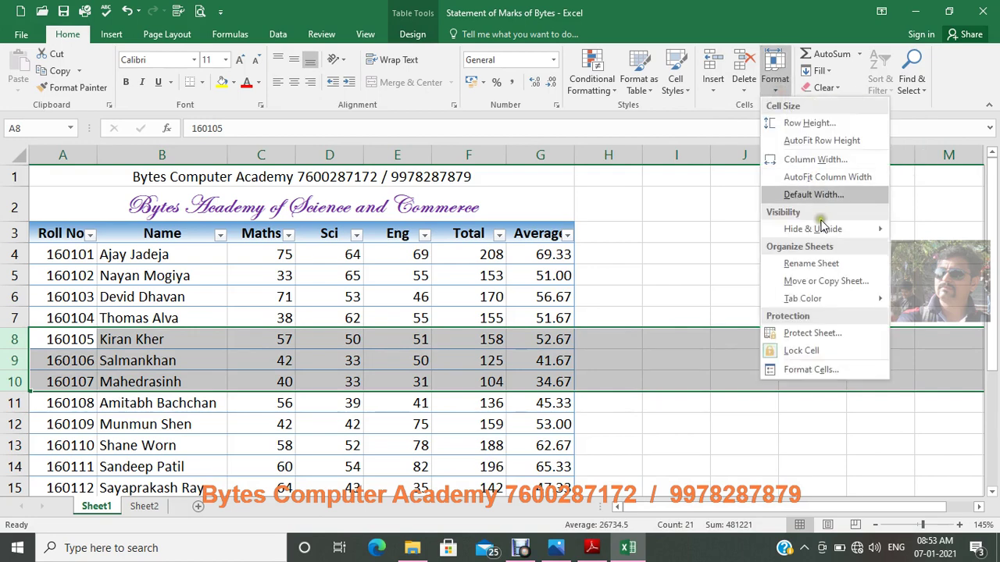
pyautogui.moveTo(820, 228)
pyautogui.click(937, 230)
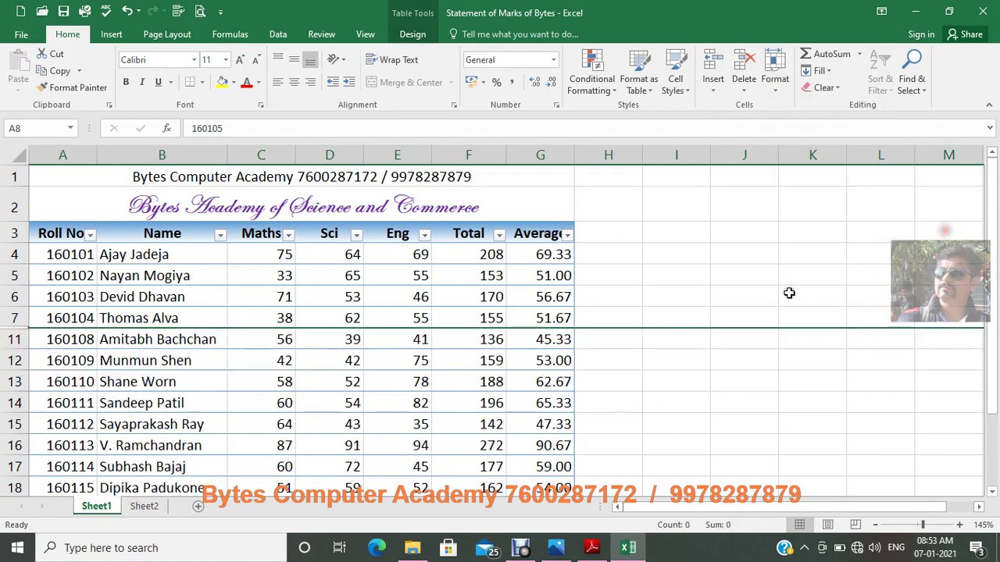
pyautogui.click(647, 381)
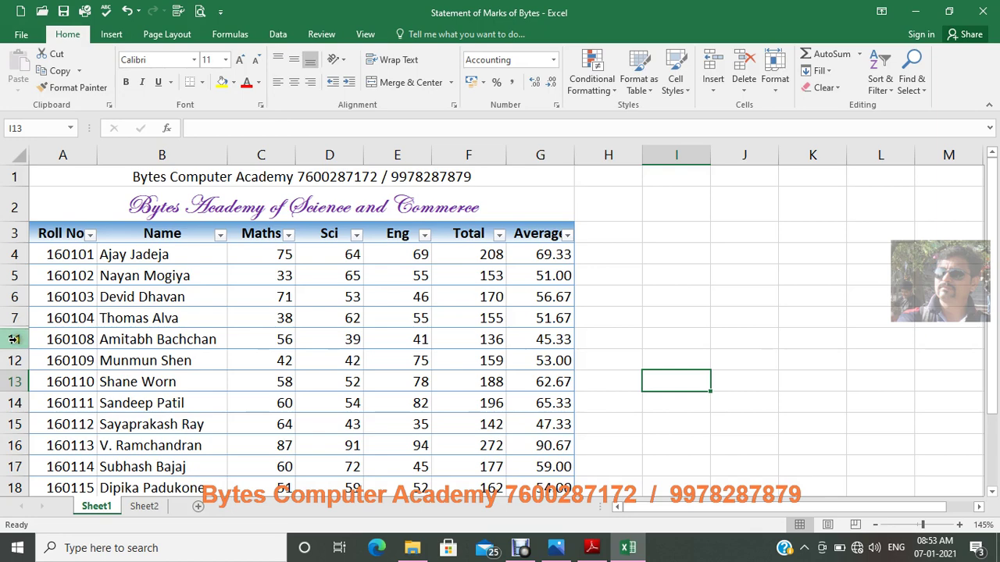
# - Select rows 7–11 and unhide rows 8–10, restoring students 160105 to 160107
pyautogui.click(191, 406)
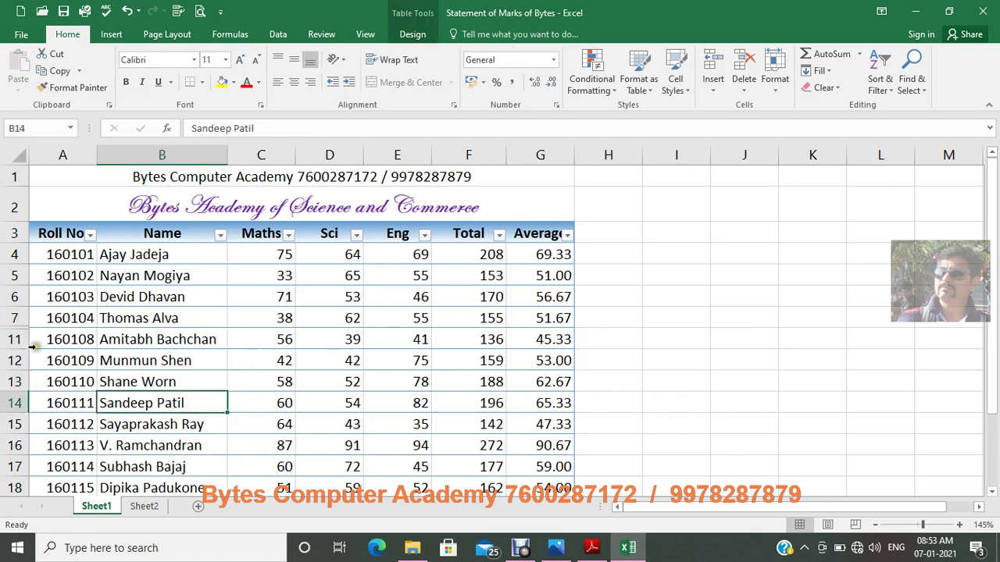
pyautogui.moveTo(14, 318); pyautogui.dragTo(17, 339)
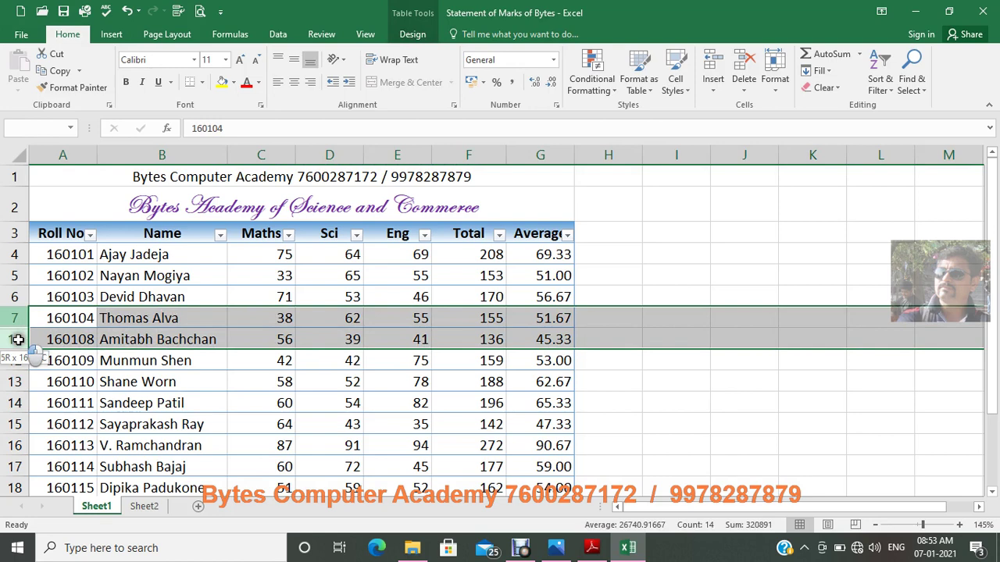
pyautogui.moveTo(17, 339); pyautogui.dragTo(17, 339)
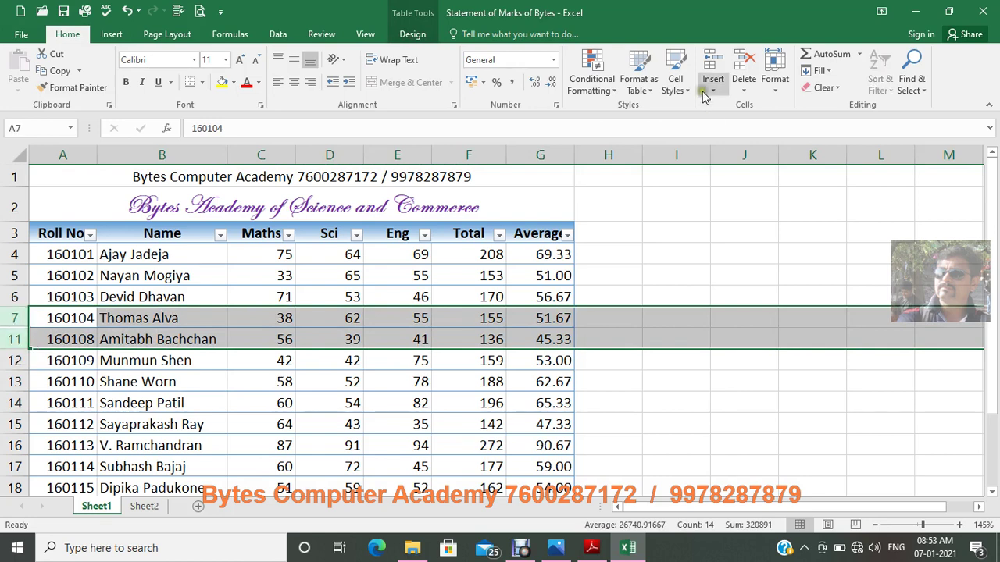
pyautogui.click(775, 84)
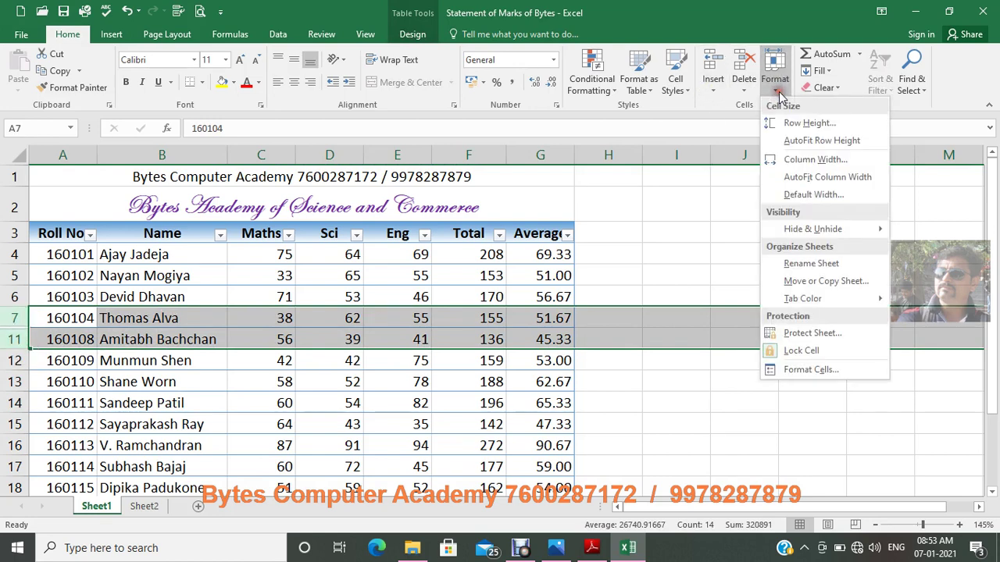
pyautogui.moveTo(806, 231)
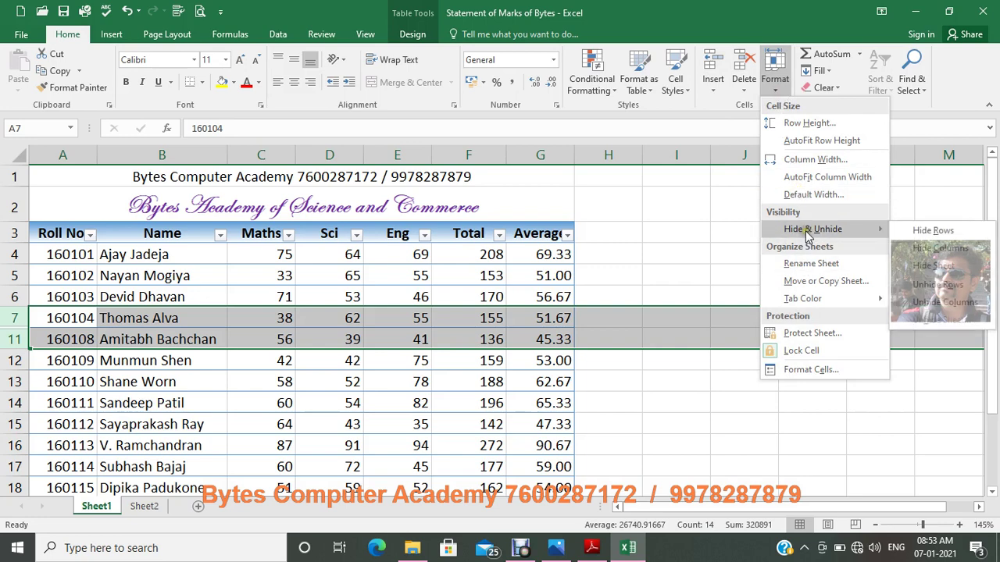
pyautogui.click(946, 286)
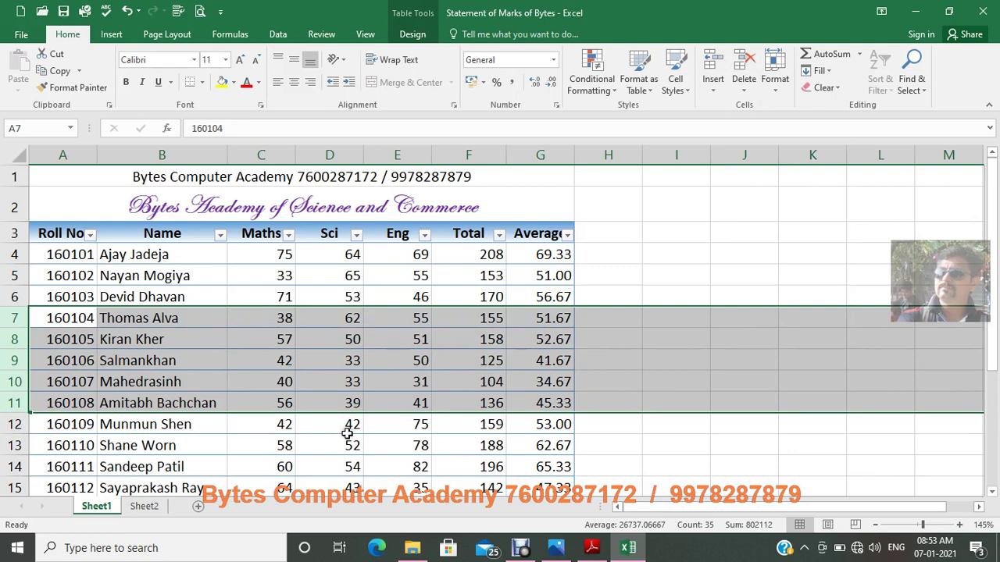
pyautogui.click(347, 432)
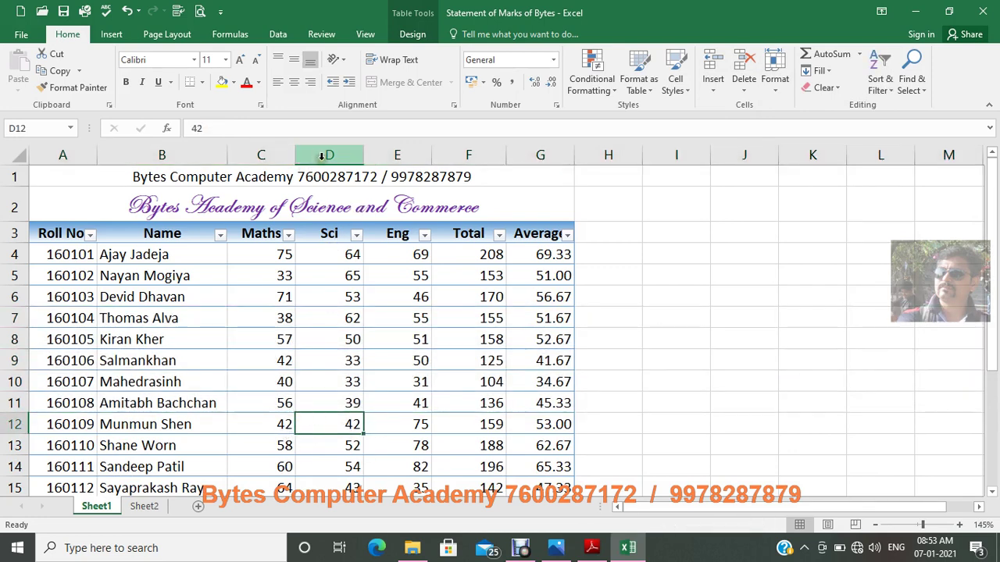
# - Hide column F (Total) so the marks table runs straight from Eng to Average
pyautogui.click(476, 157)
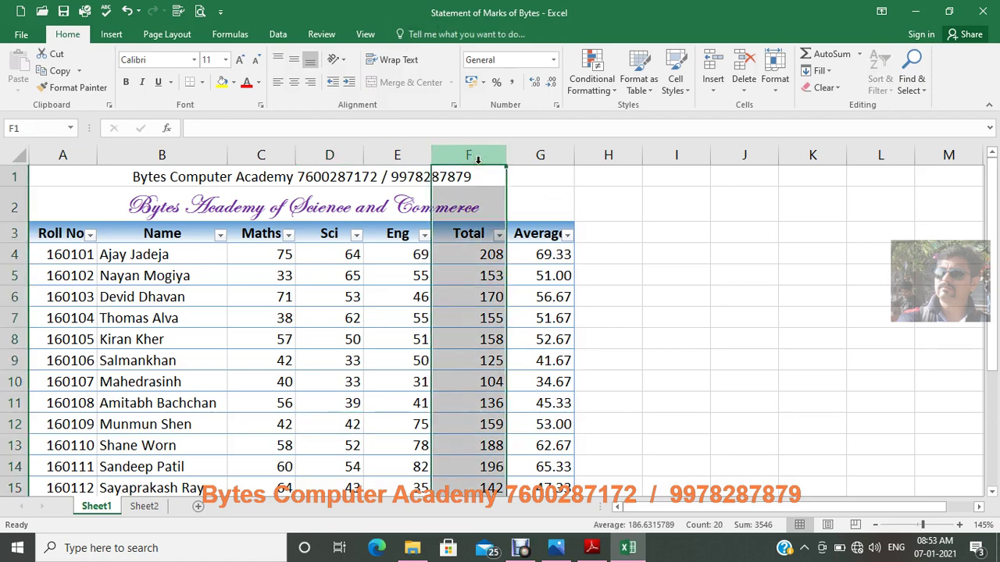
pyautogui.click(777, 94)
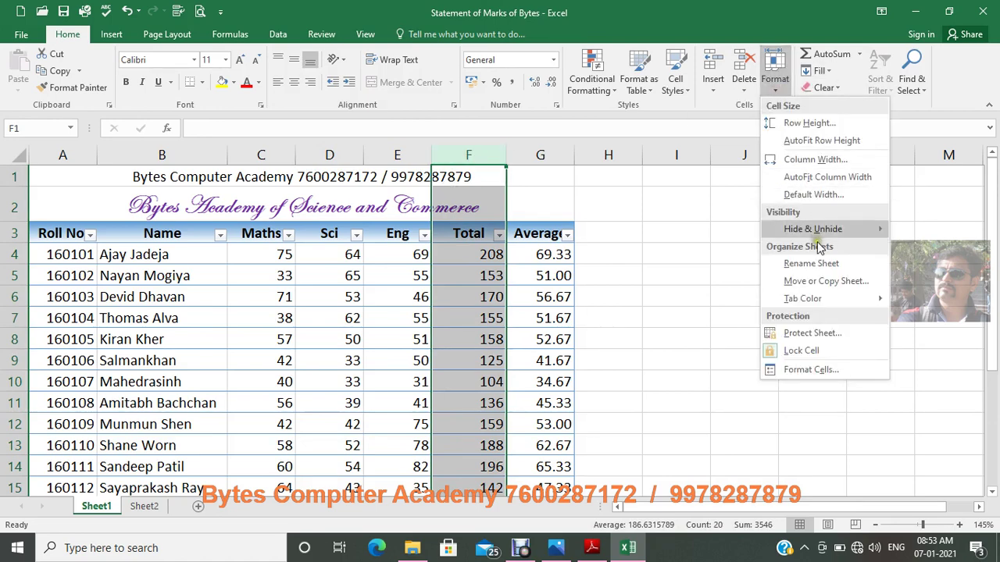
pyautogui.moveTo(810, 234)
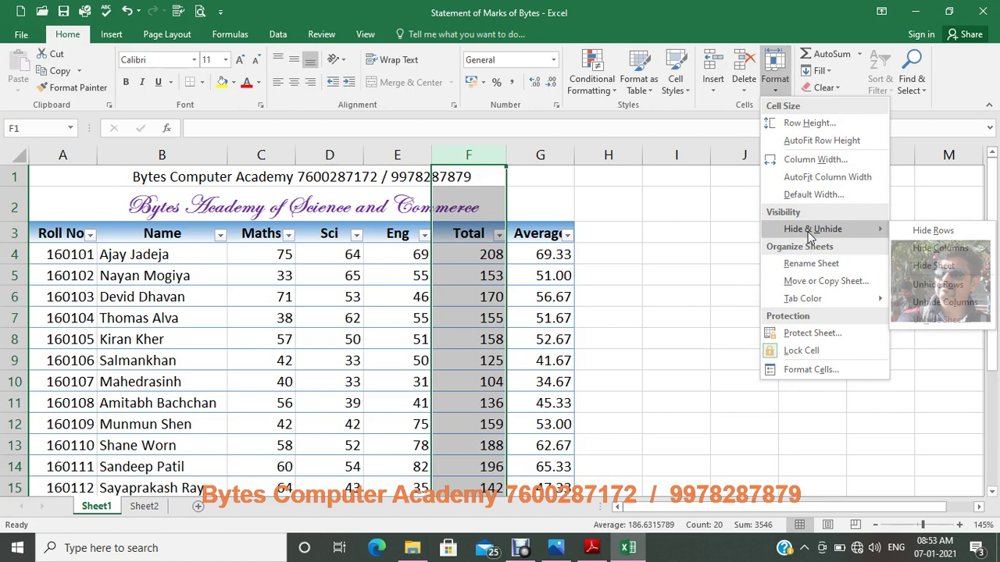
pyautogui.click(942, 249)
pyautogui.click(545, 294)
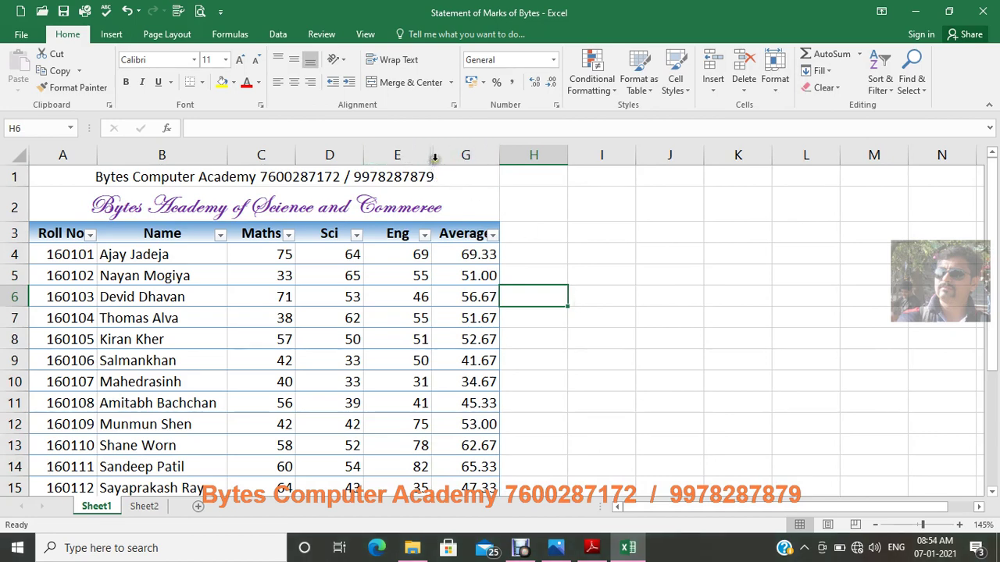
# - Select columns E to G and unhide the Total column F
pyautogui.click(629, 329)
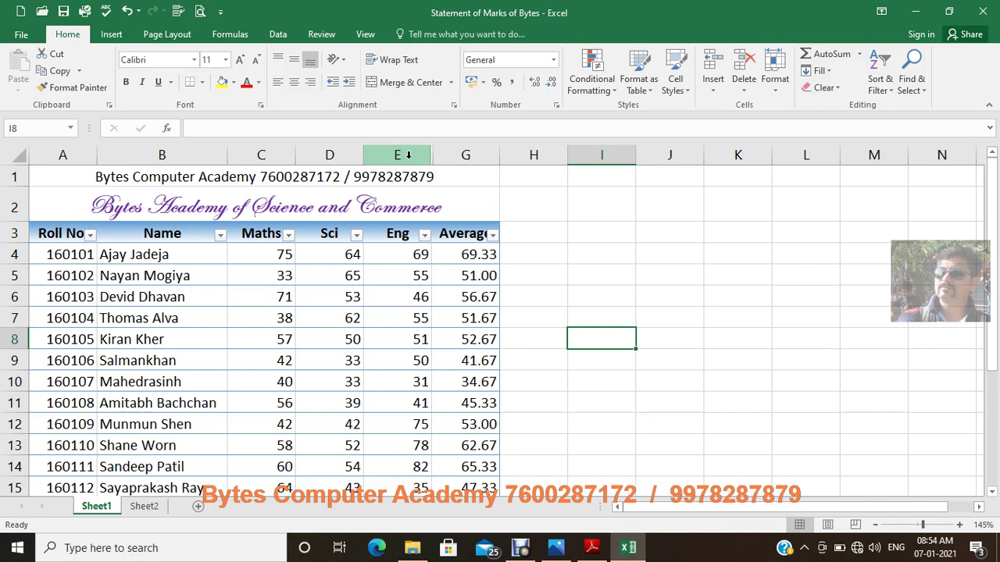
pyautogui.moveTo(407, 155); pyautogui.dragTo(461, 157)
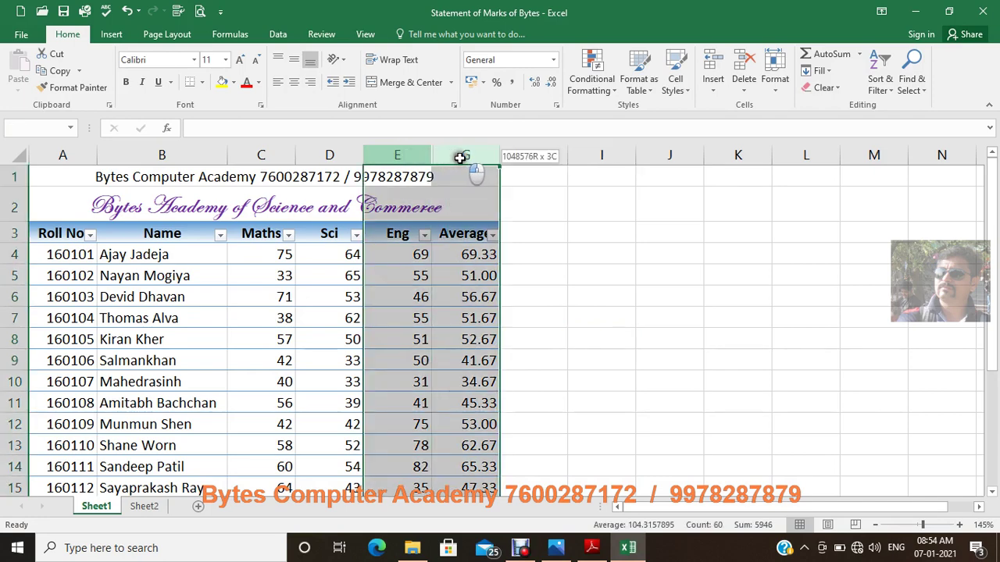
pyautogui.click(777, 90)
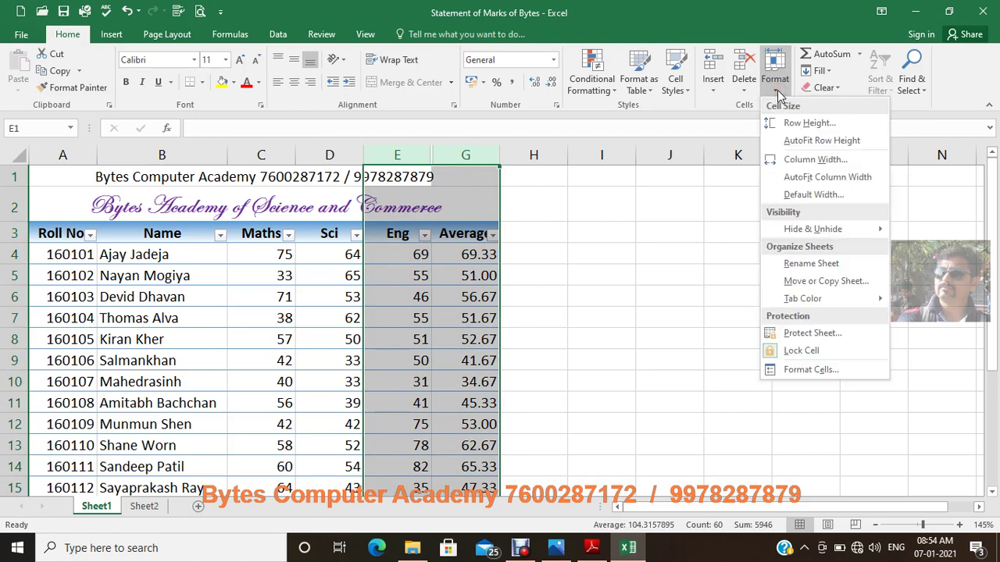
pyautogui.moveTo(816, 231)
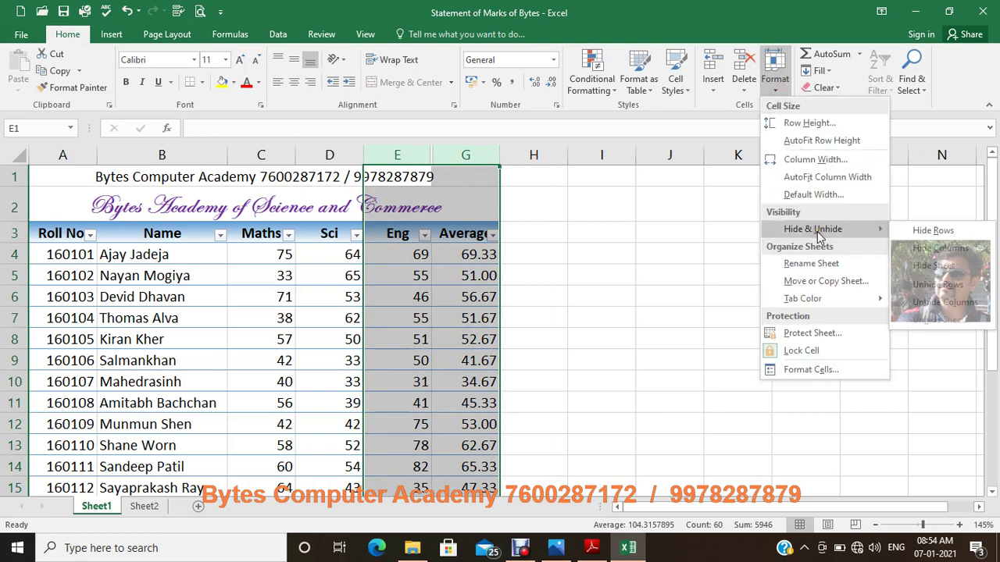
pyautogui.click(953, 303)
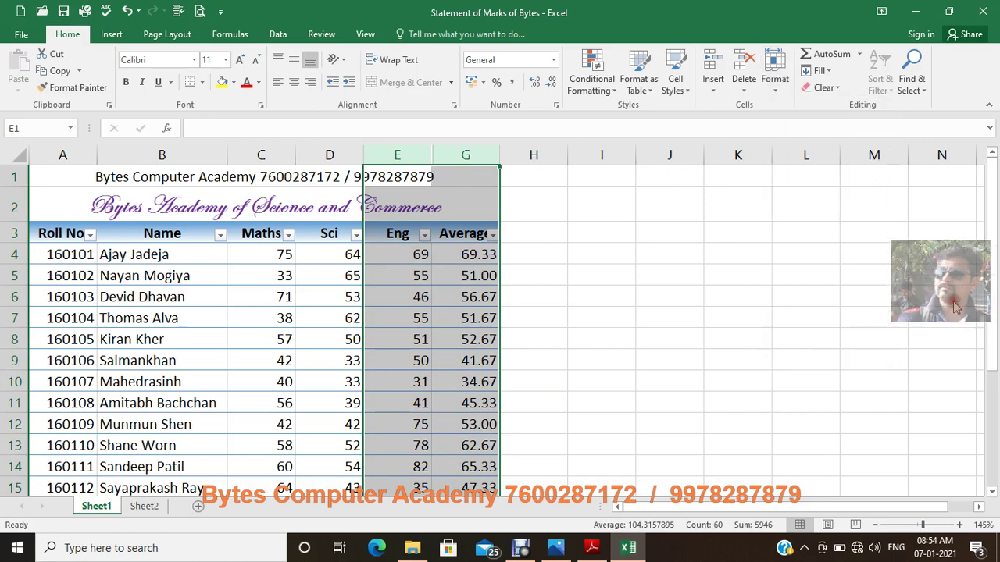
pyautogui.click(692, 344)
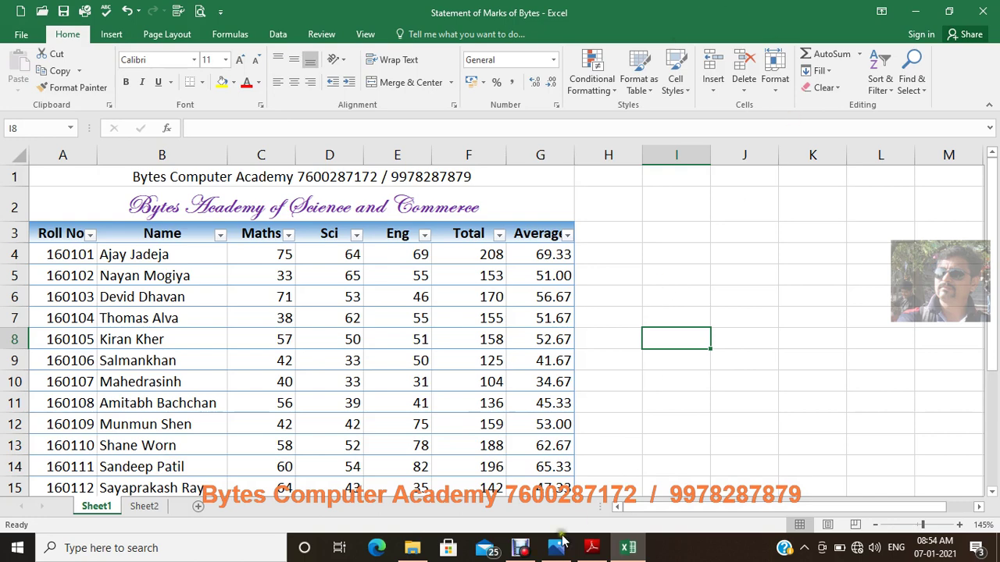
# - Hide the empty Sheet2 worksheet through Format > Hide & Unhide > Hide Sheet
pyautogui.click(145, 508)
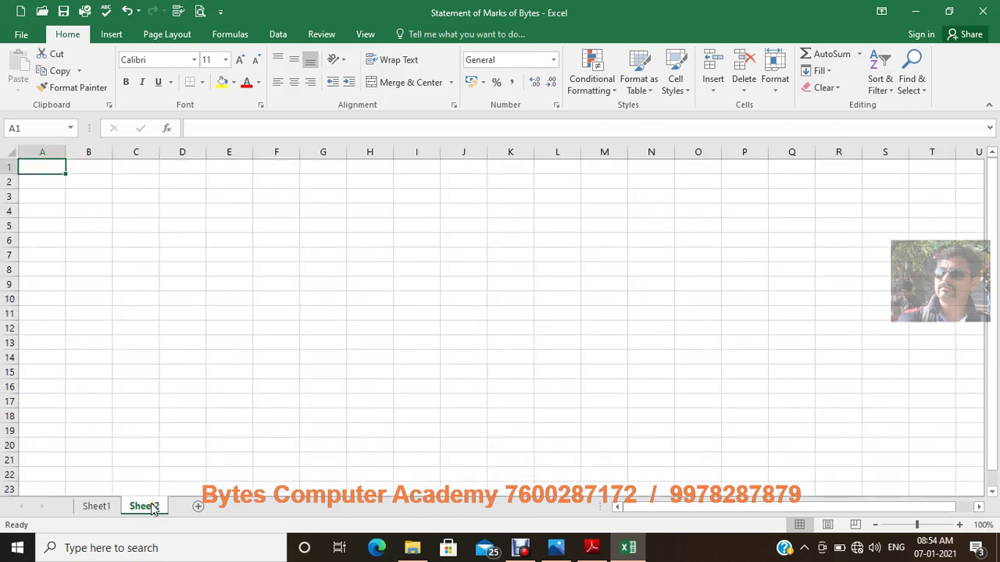
pyautogui.click(780, 94)
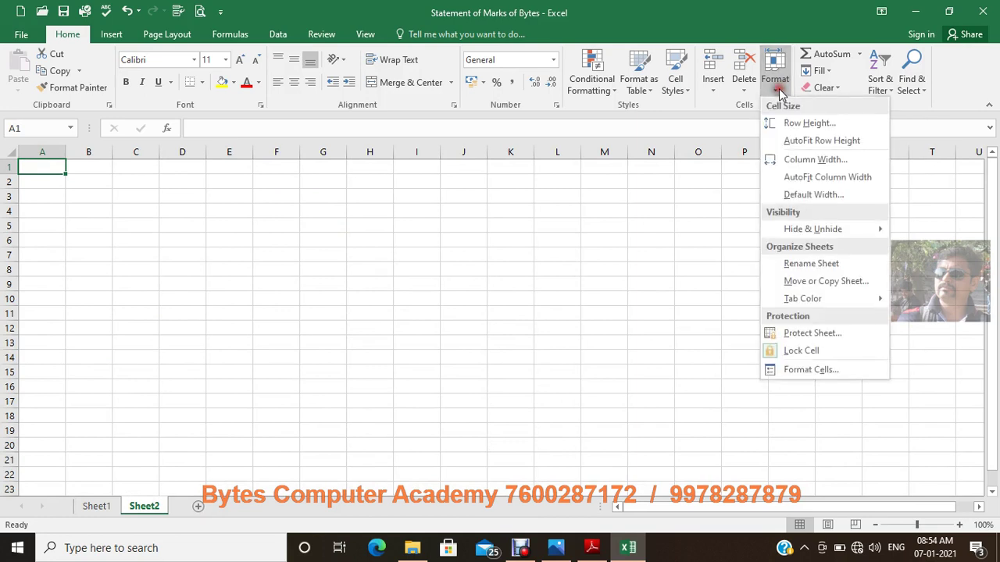
pyautogui.moveTo(819, 235)
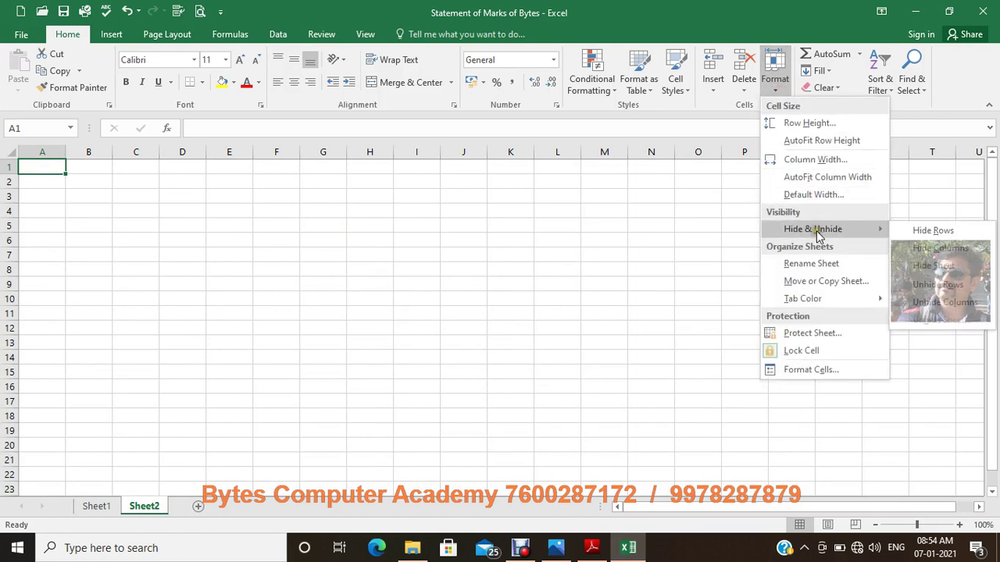
pyautogui.click(938, 267)
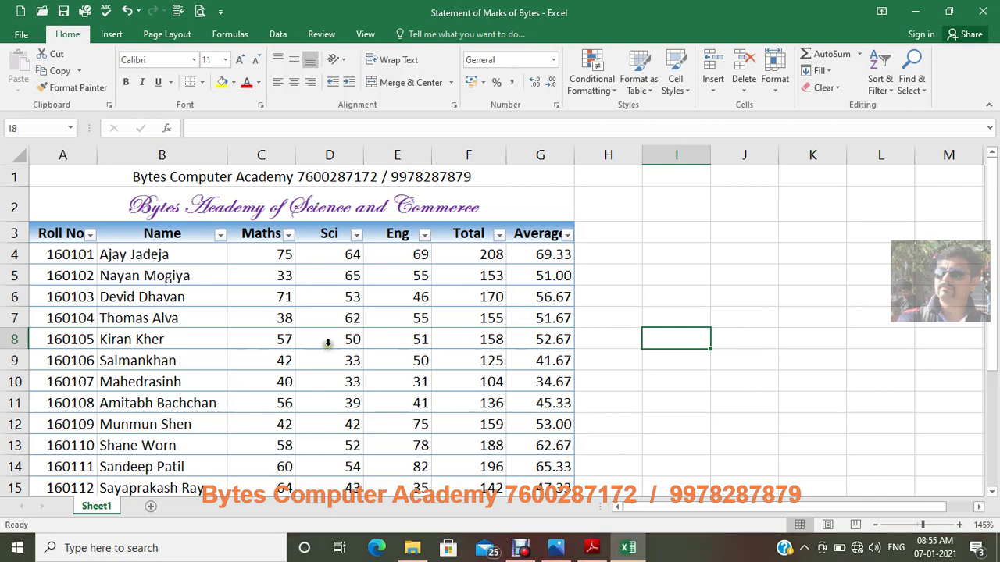
# - Unhide Sheet2 from the Unhide Sheet list, then go back to Sheet1's marks table
pyautogui.click(775, 94)
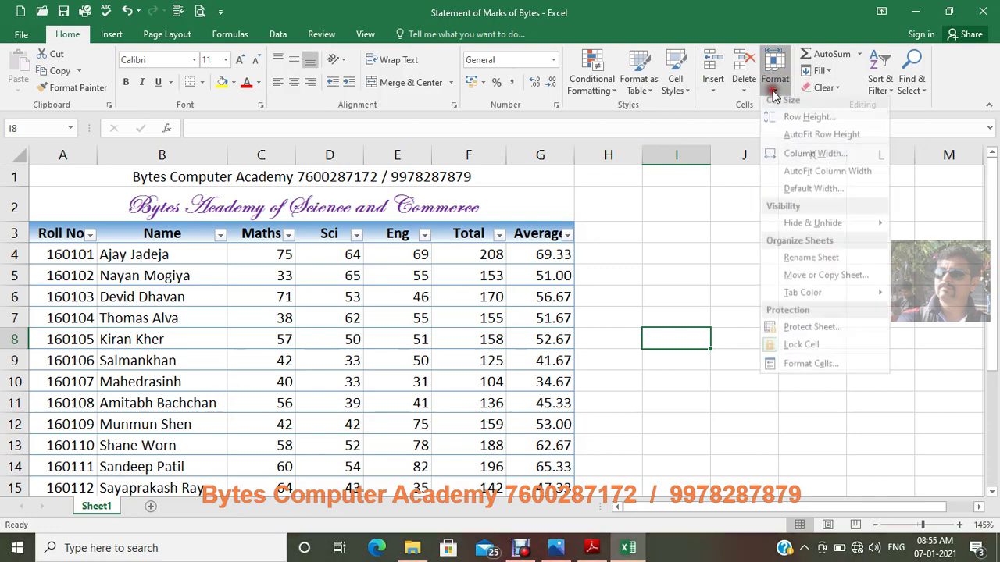
pyautogui.moveTo(812, 231)
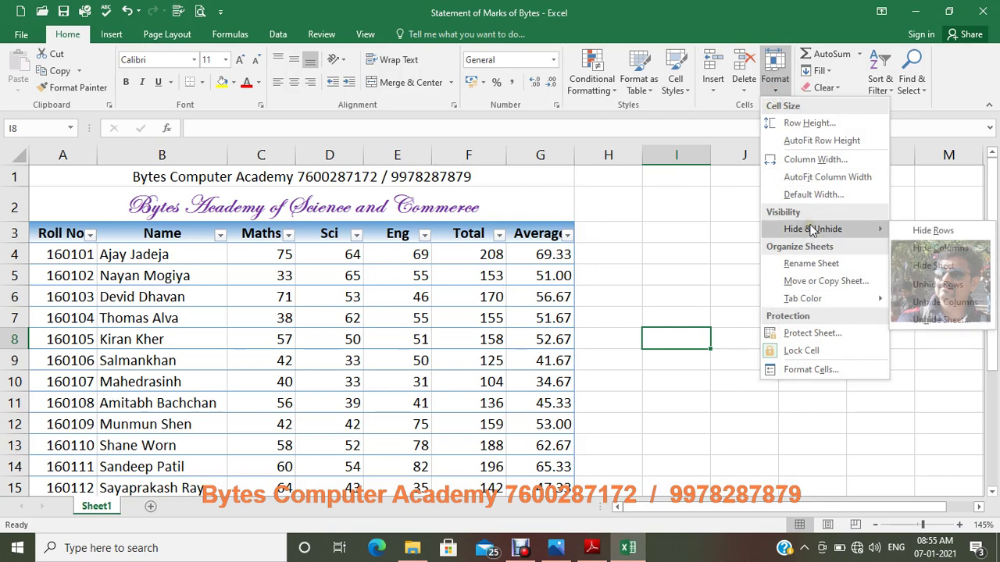
pyautogui.click(956, 321)
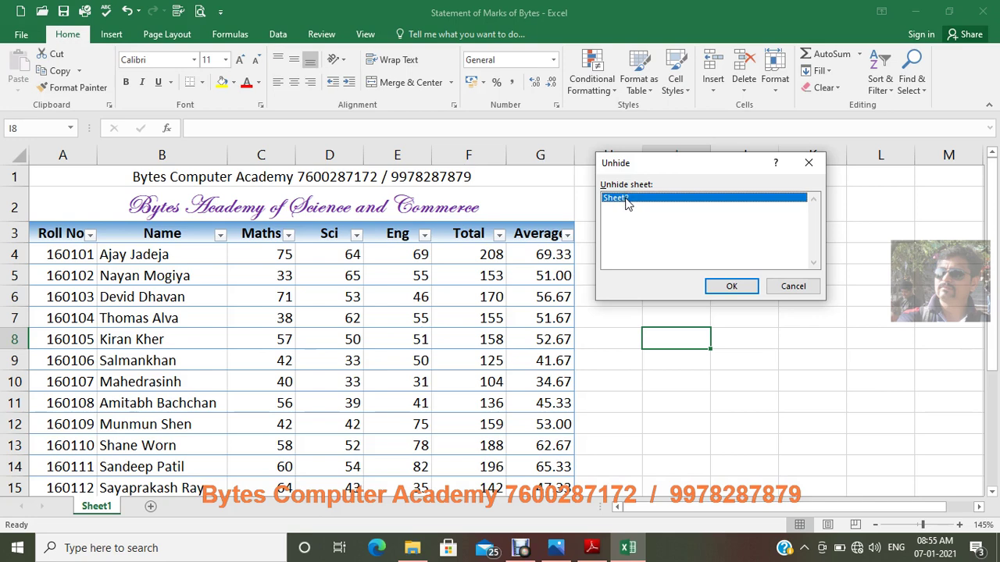
pyautogui.click(631, 242)
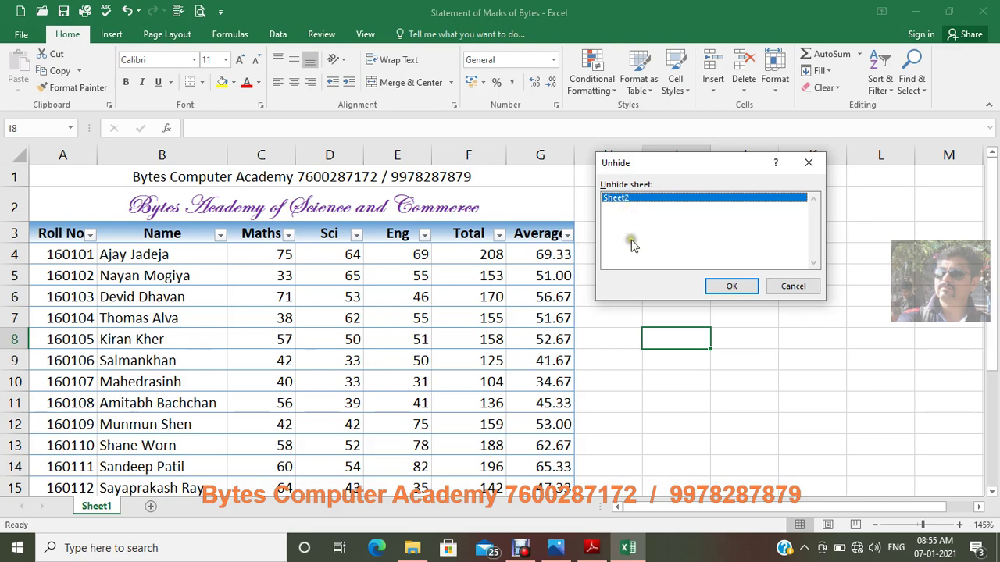
pyautogui.click(637, 199)
pyautogui.click(728, 287)
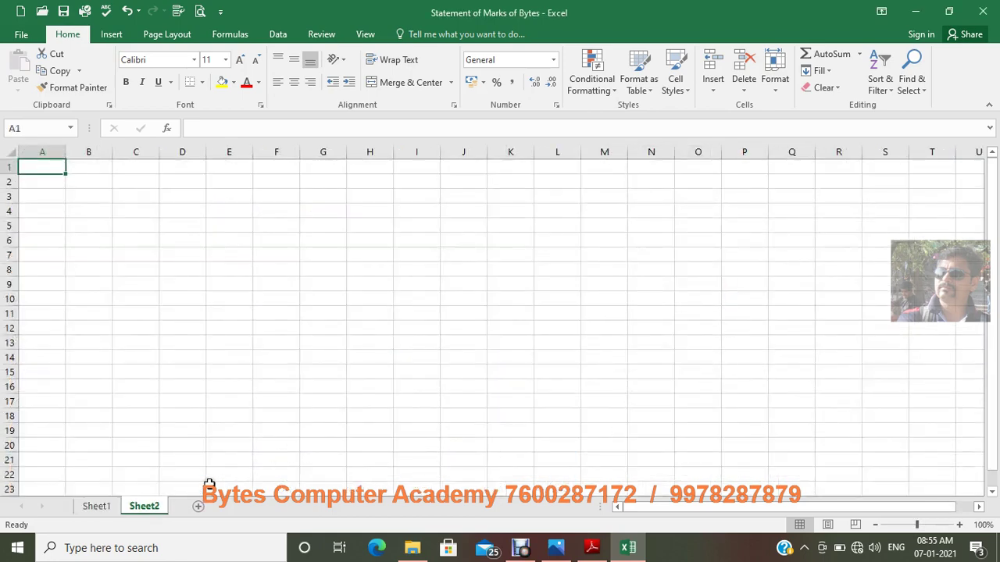
pyautogui.click(89, 507)
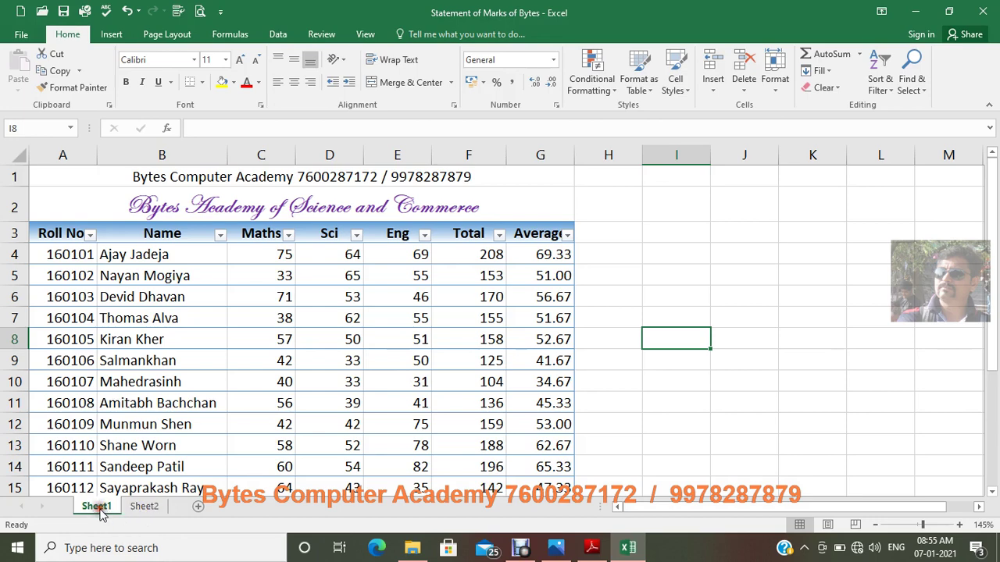
# - Rename the Sheet1 tab to Marksheet
pyautogui.click(775, 91)
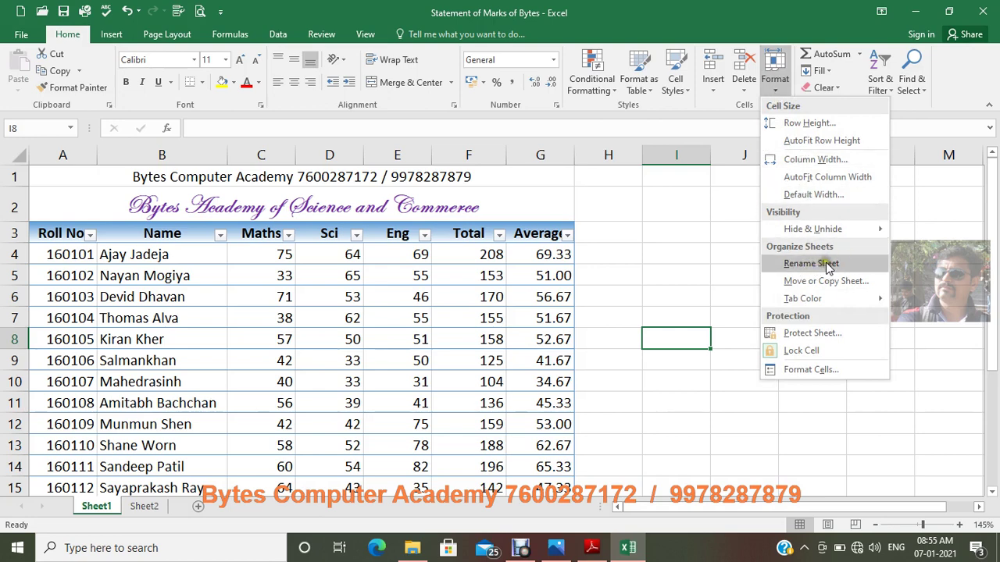
pyautogui.click(820, 266)
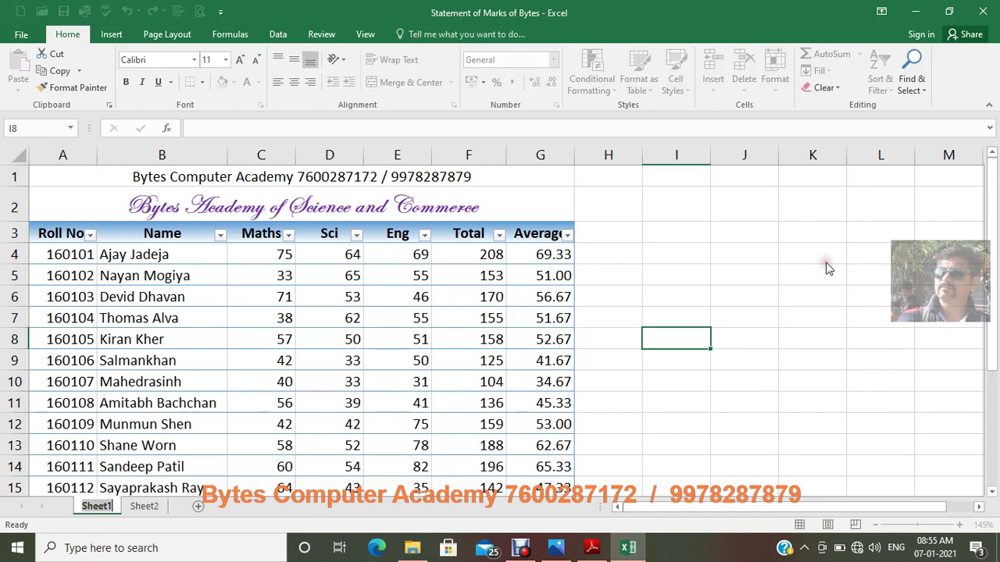
pyautogui.click(109, 510)
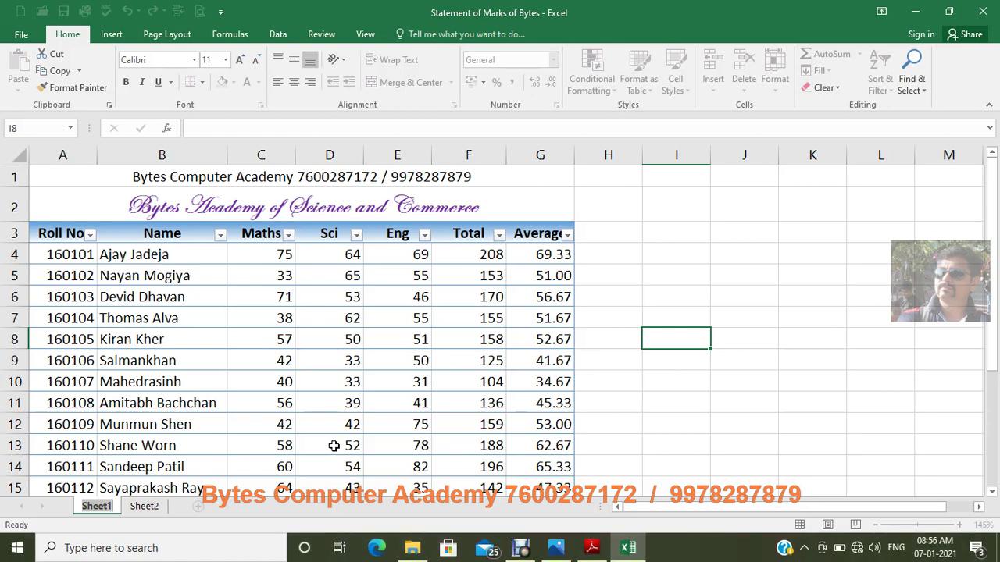
pyautogui.write('Mar')
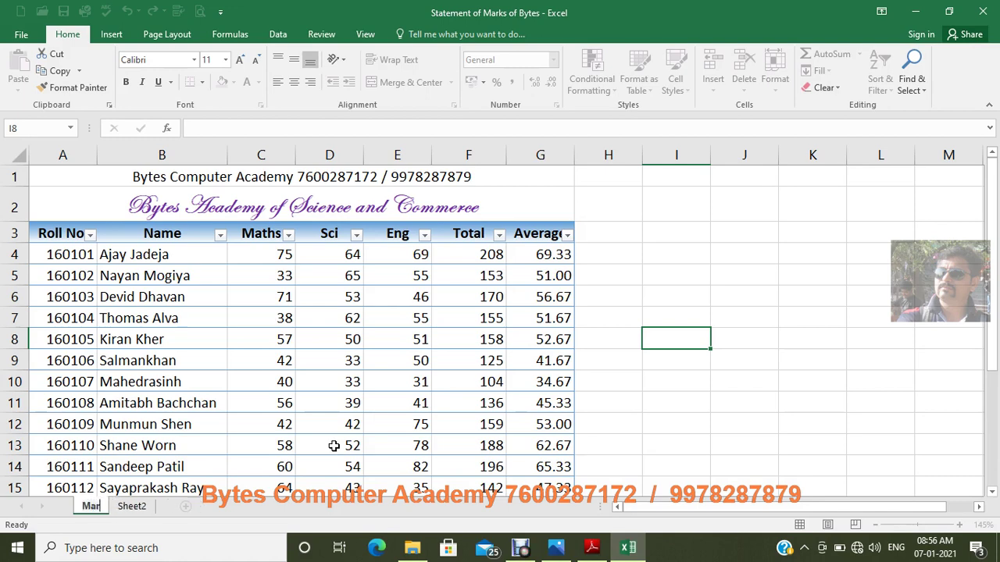
pyautogui.write('ksheet')
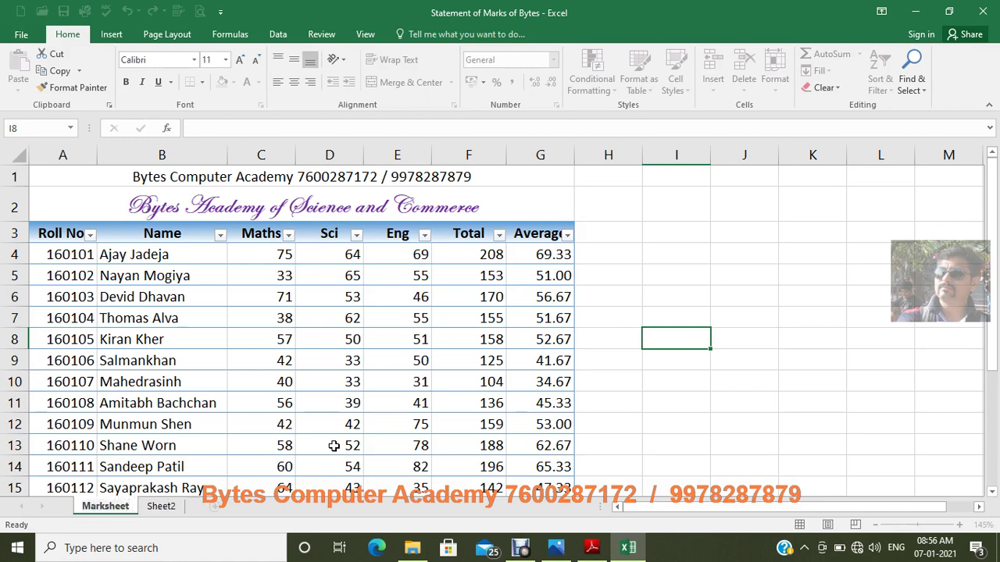
pyautogui.click(435, 375)
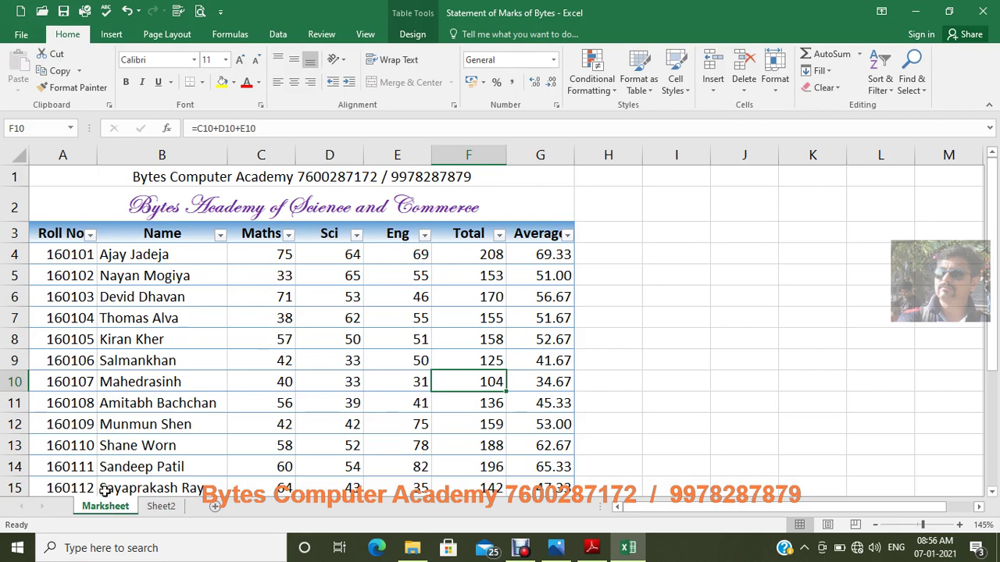
# - Add the ADMCA prefix to the Marksheet tab name, making it ADMCA Marksheet
pyautogui.click(102, 507)
pyautogui.doubleClick(101, 507)
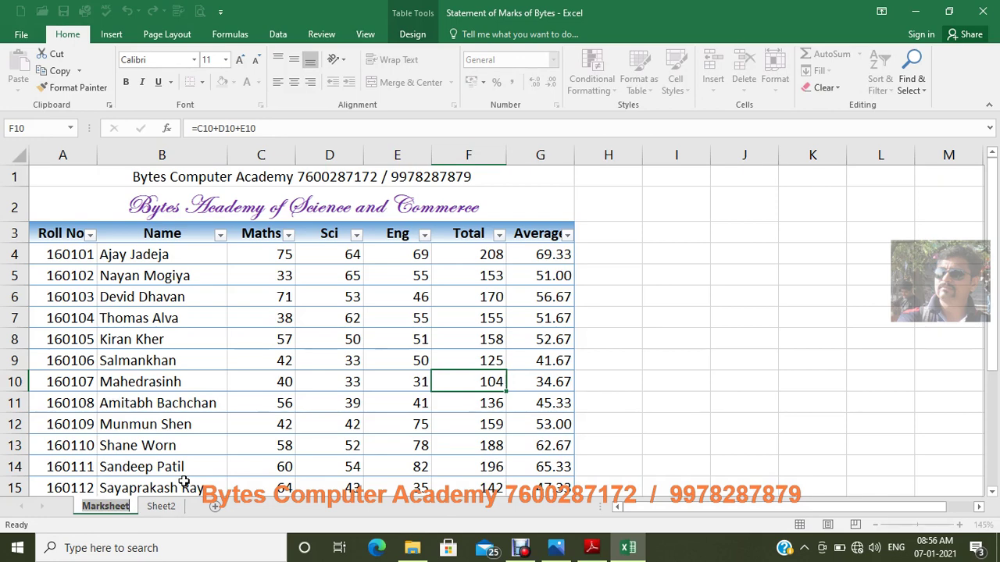
pyautogui.press('End')
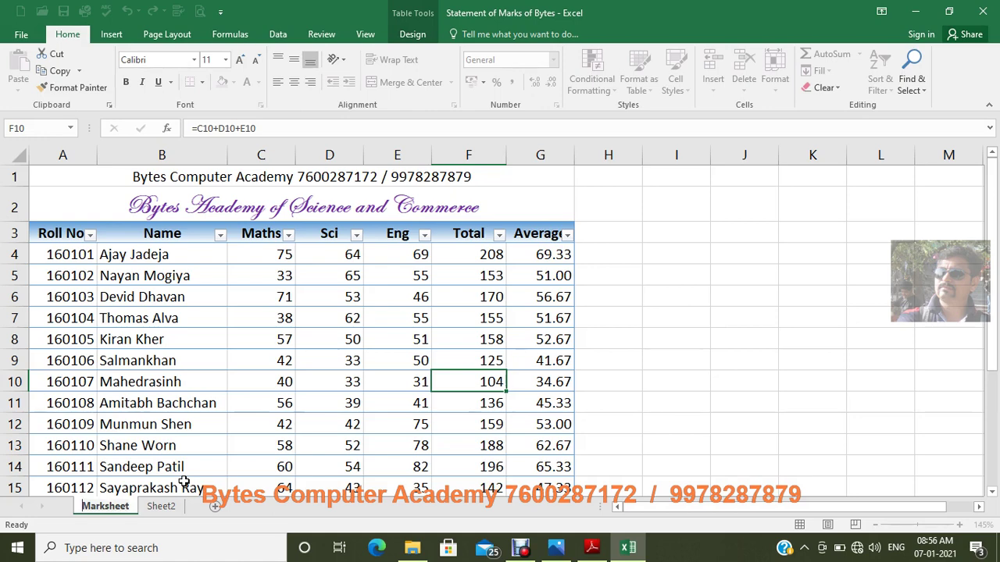
pyautogui.write('ADMCA')
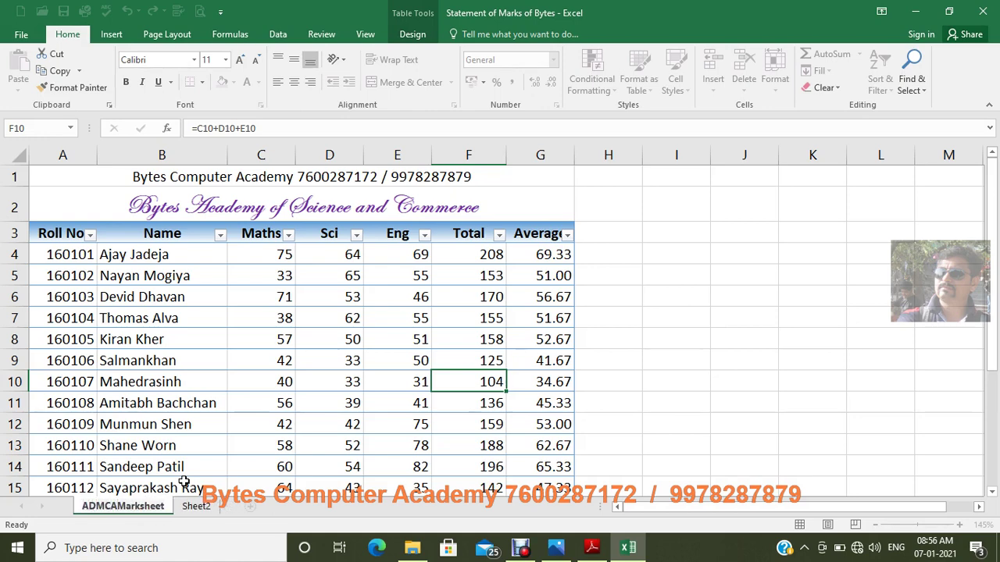
pyautogui.click(181, 444)
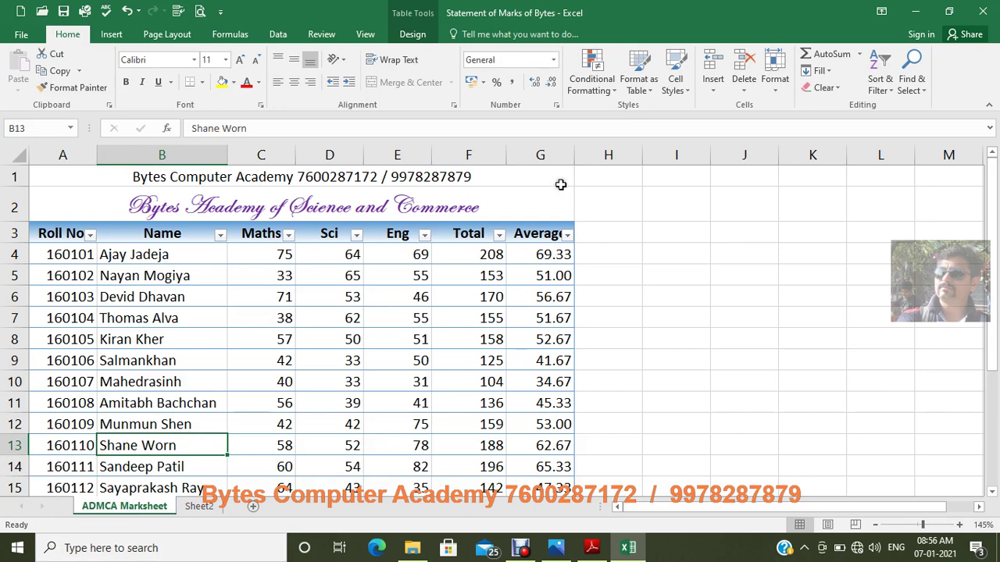
# - Copy the ADMCA Marksheet sheet to the end of the workbook with Create a copy ticked
pyautogui.click(775, 92)
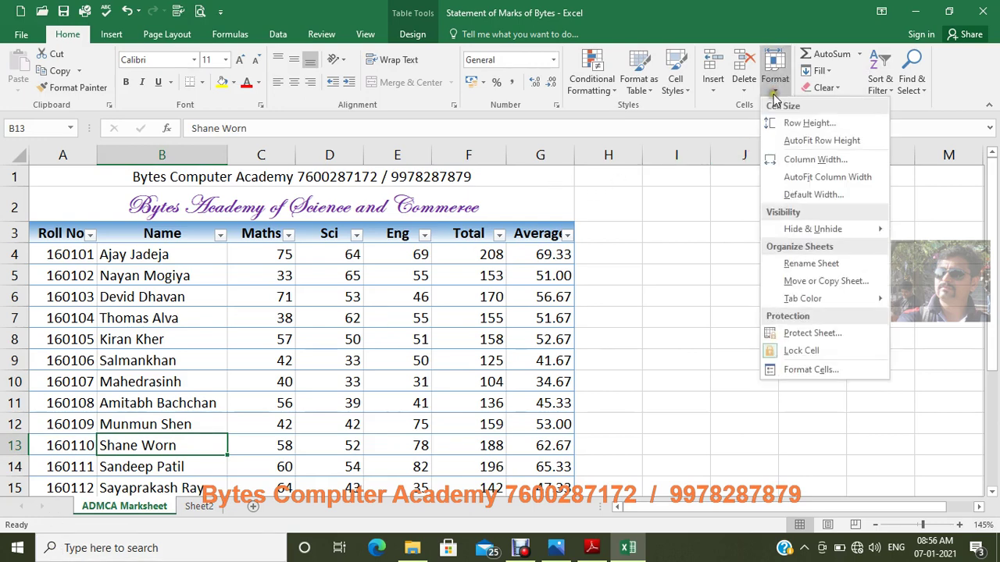
pyautogui.click(805, 284)
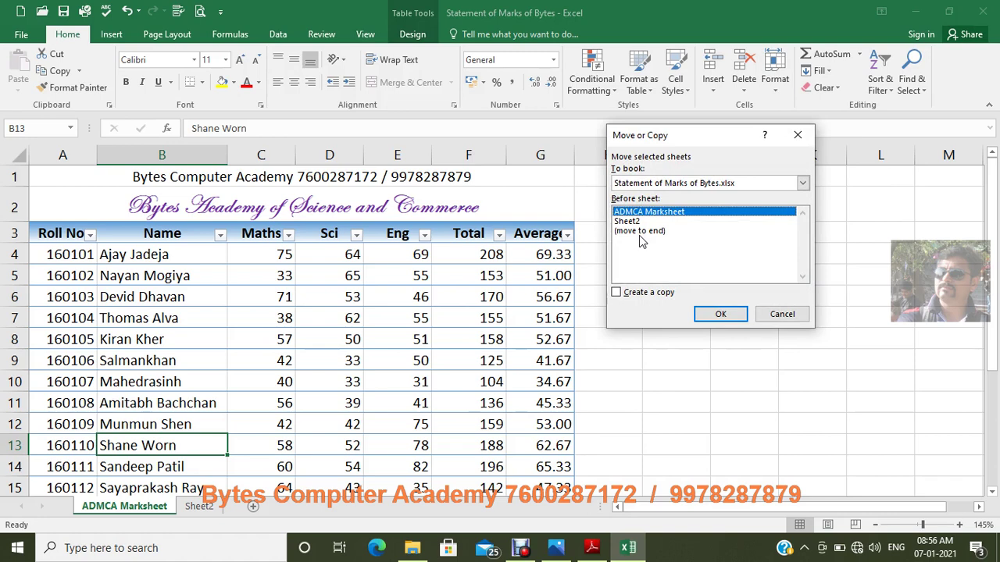
pyautogui.click(628, 298)
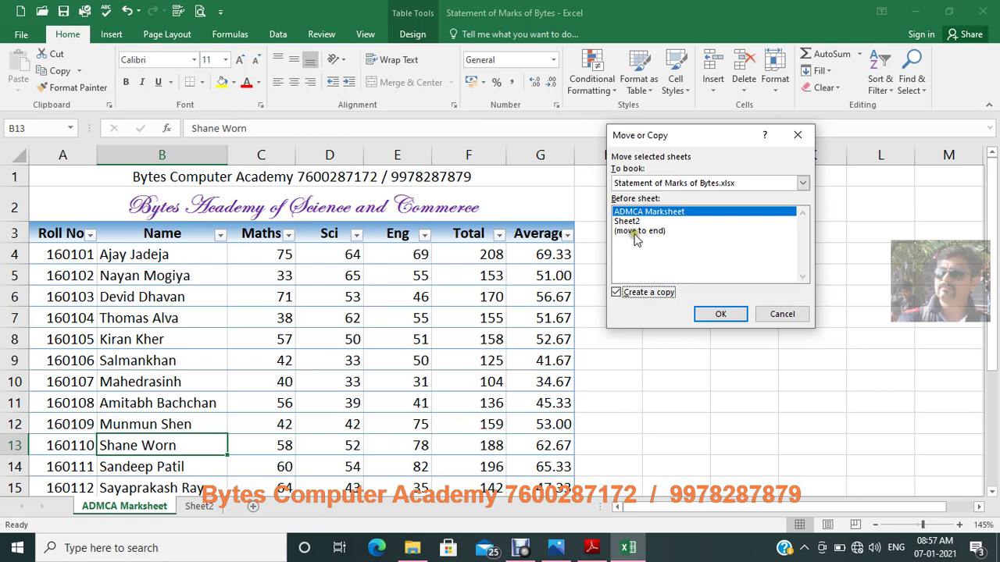
pyautogui.click(633, 231)
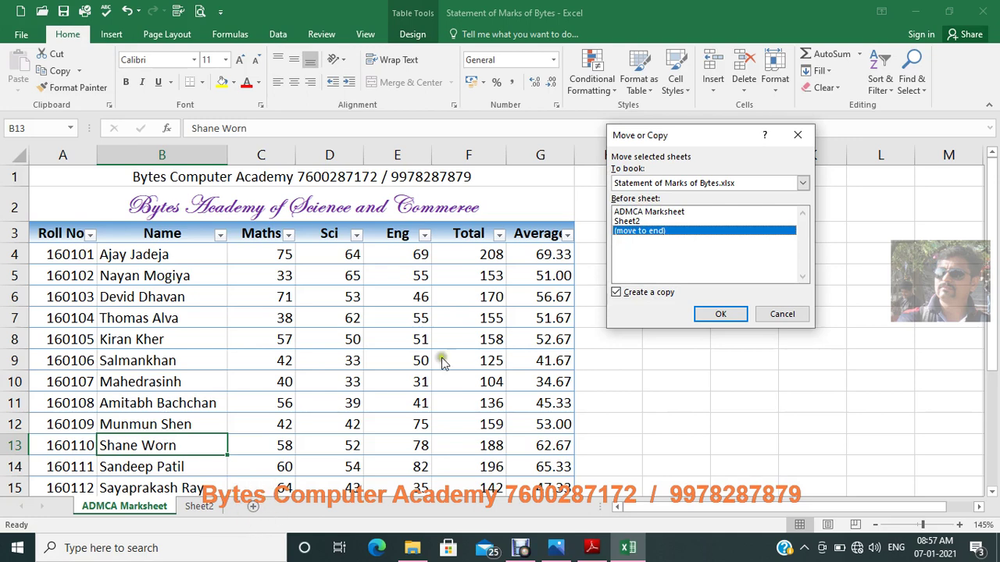
pyautogui.click(717, 314)
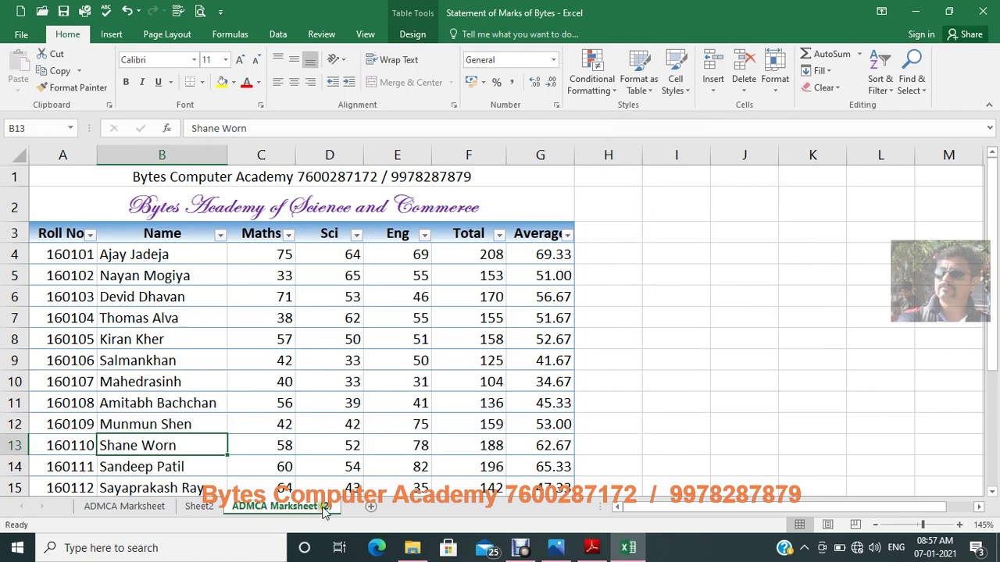
# - Compare ADMCA Marksheet with its copy ADMCA Marksheet (2), ending on the copy
pyautogui.click(158, 510)
pyautogui.click(258, 506)
pyautogui.click(144, 506)
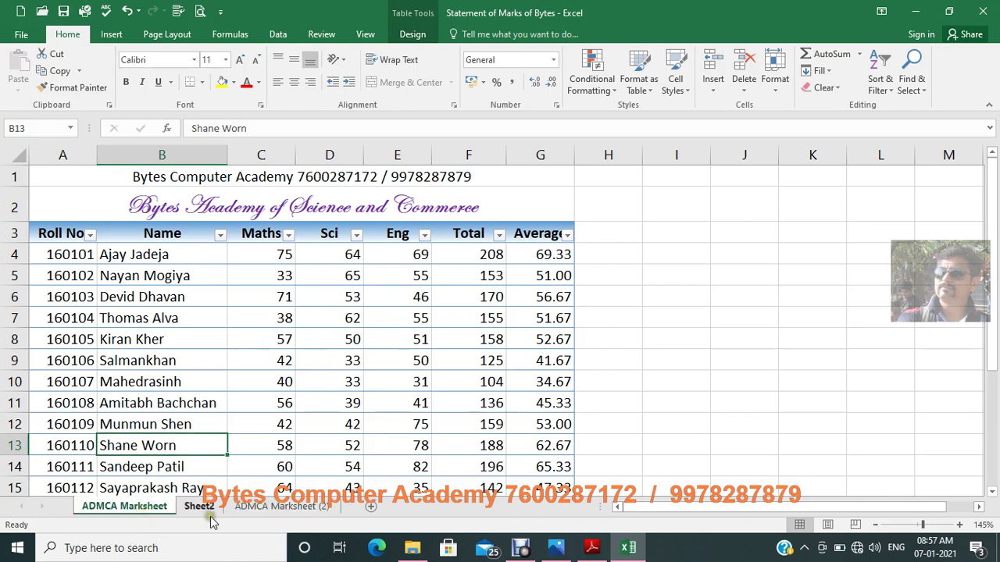
pyautogui.click(254, 508)
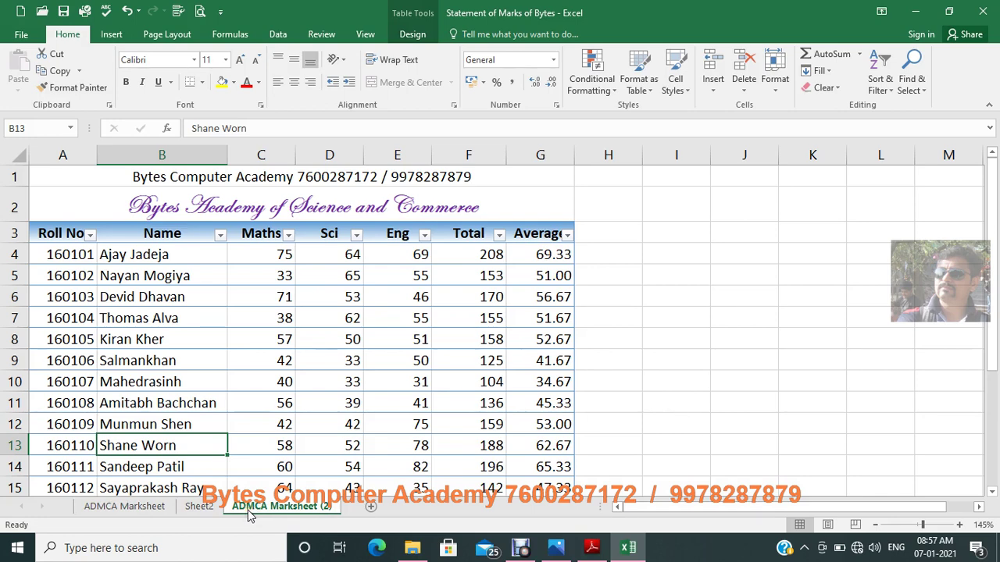
# - Give the ADMCA Marksheet (2) tab a light blue colour from Standard Colors
pyautogui.click(776, 88)
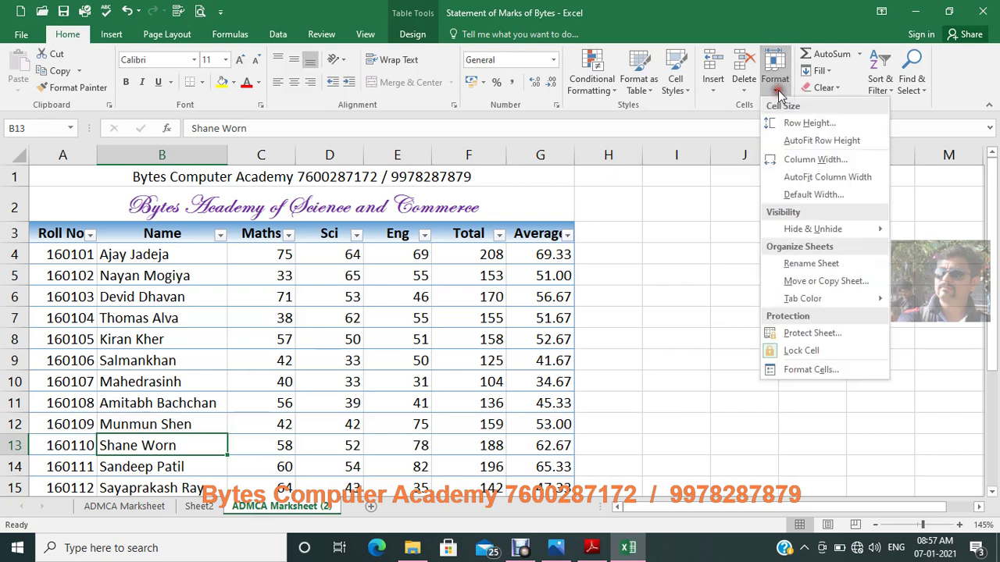
pyautogui.moveTo(815, 300)
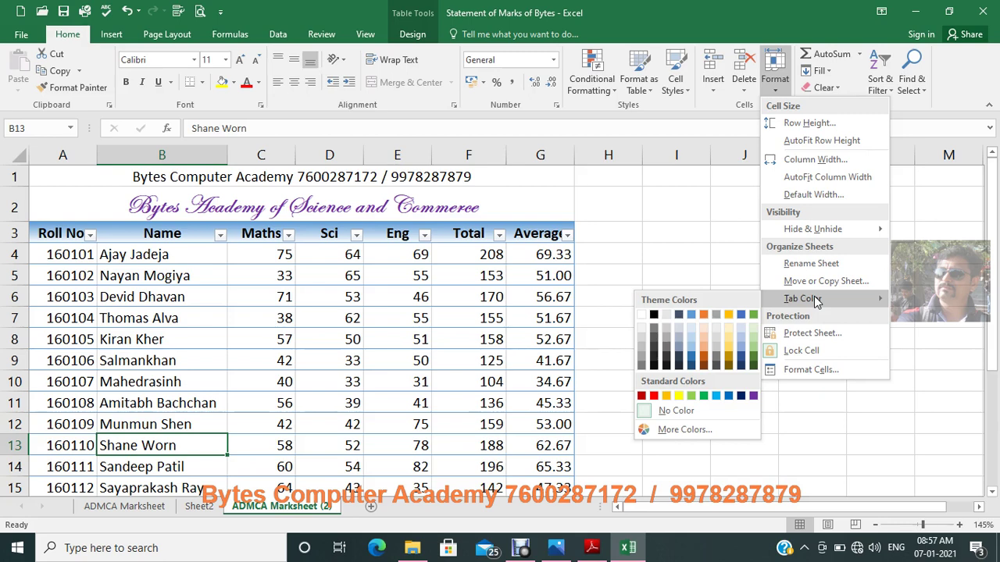
pyautogui.click(717, 402)
pyautogui.click(694, 420)
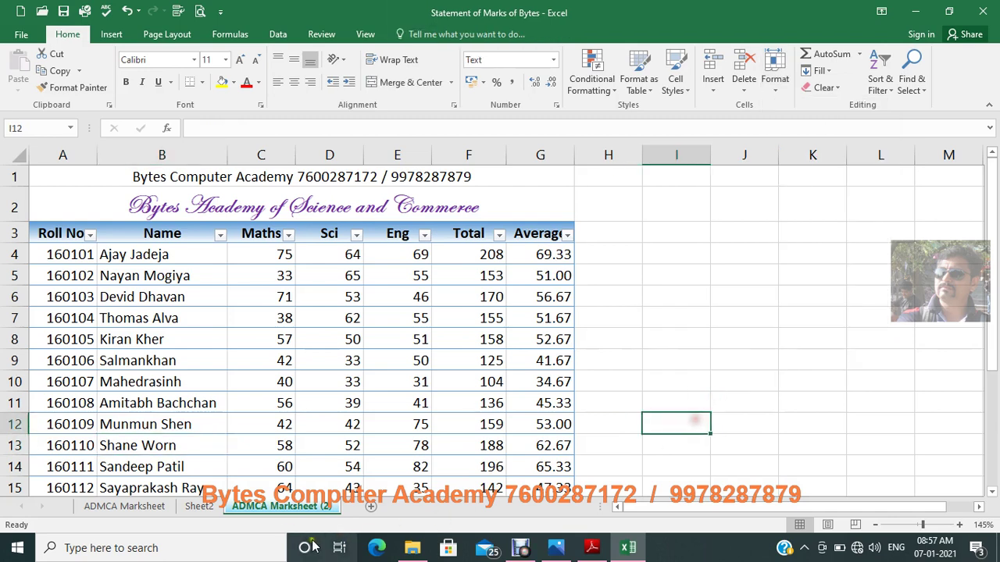
# - Switch between Sheet2 and ADMCA Marksheet to view the tab colour, leaving formatting unchanged
pyautogui.click(198, 506)
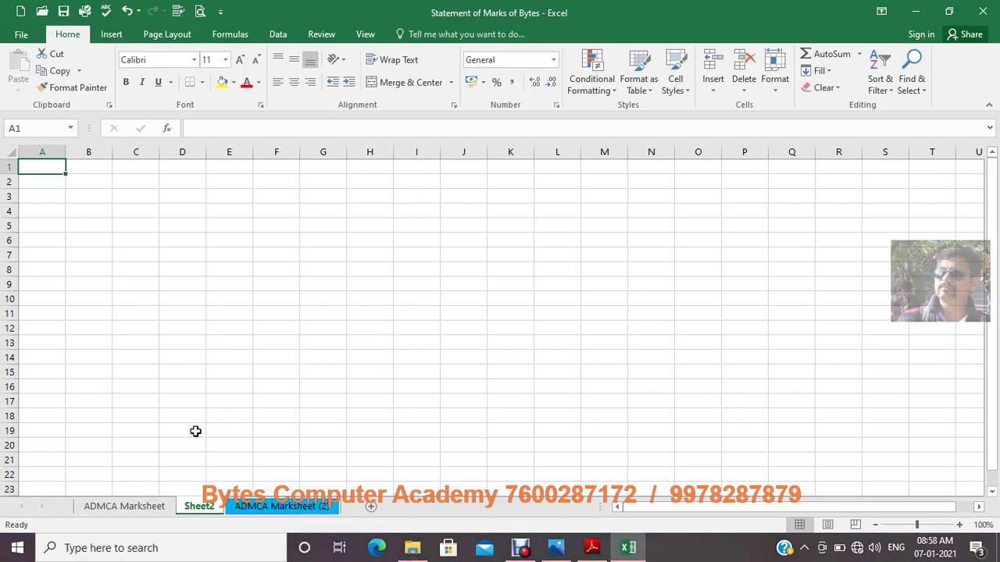
pyautogui.click(154, 507)
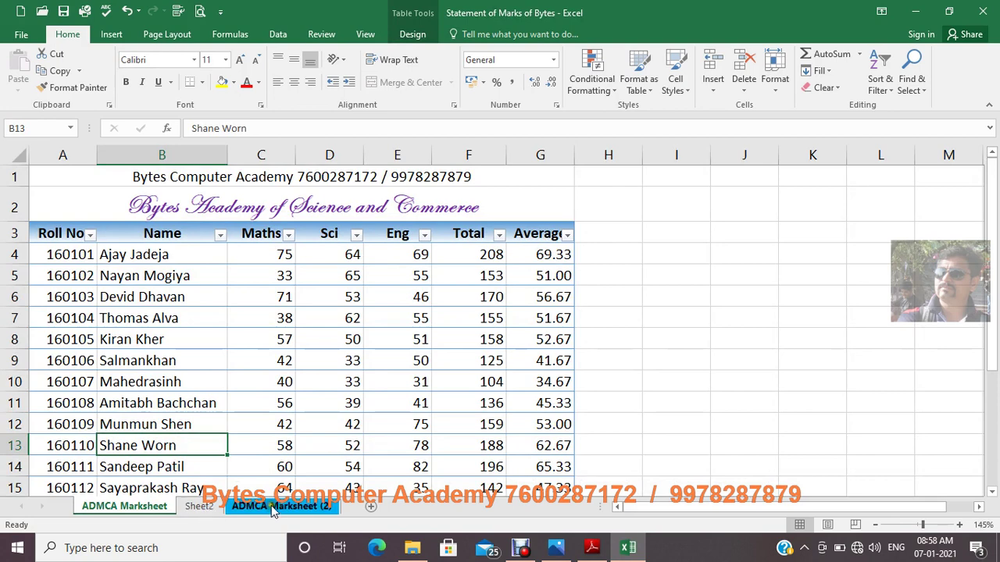
pyautogui.click(196, 507)
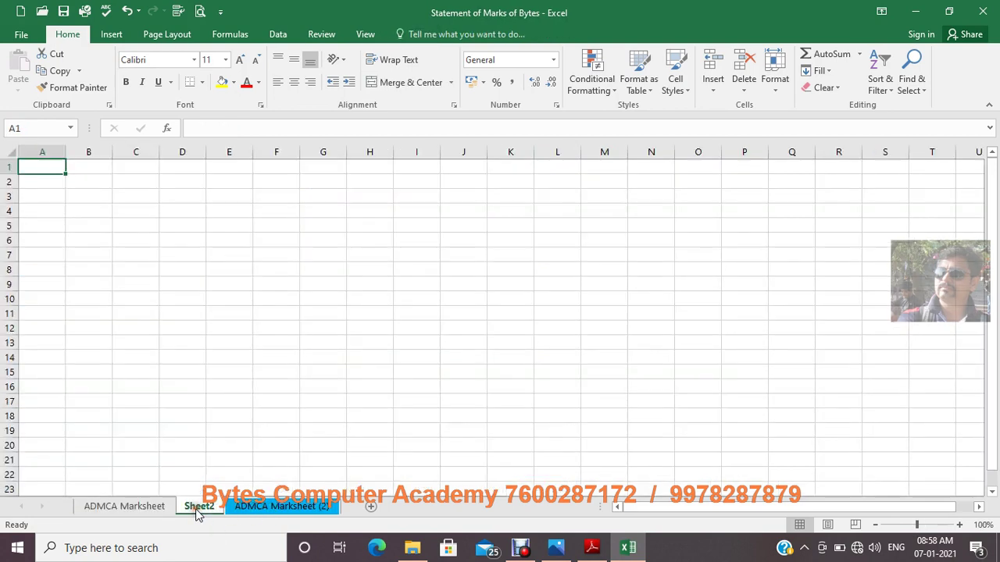
pyautogui.click(148, 510)
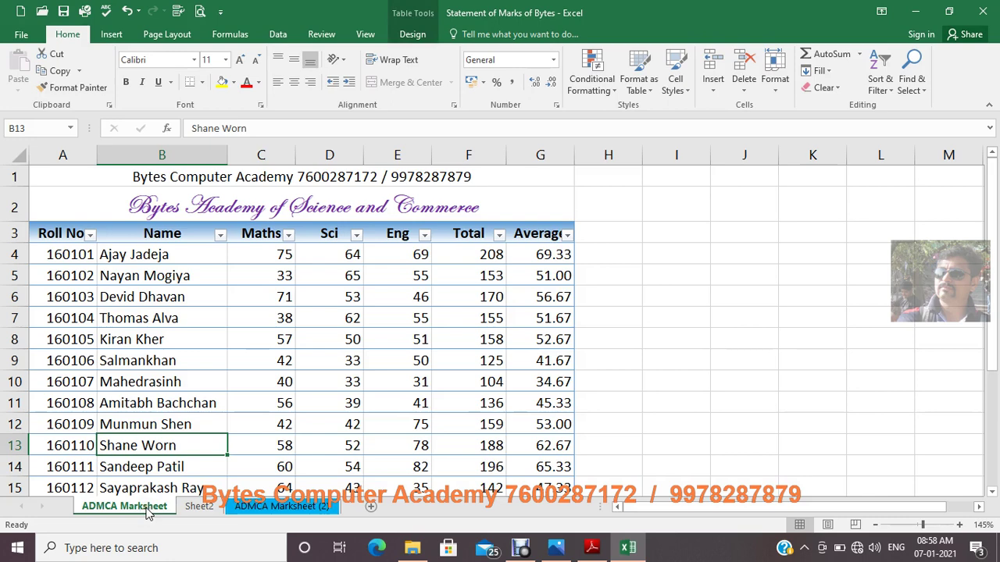
pyautogui.click(775, 78)
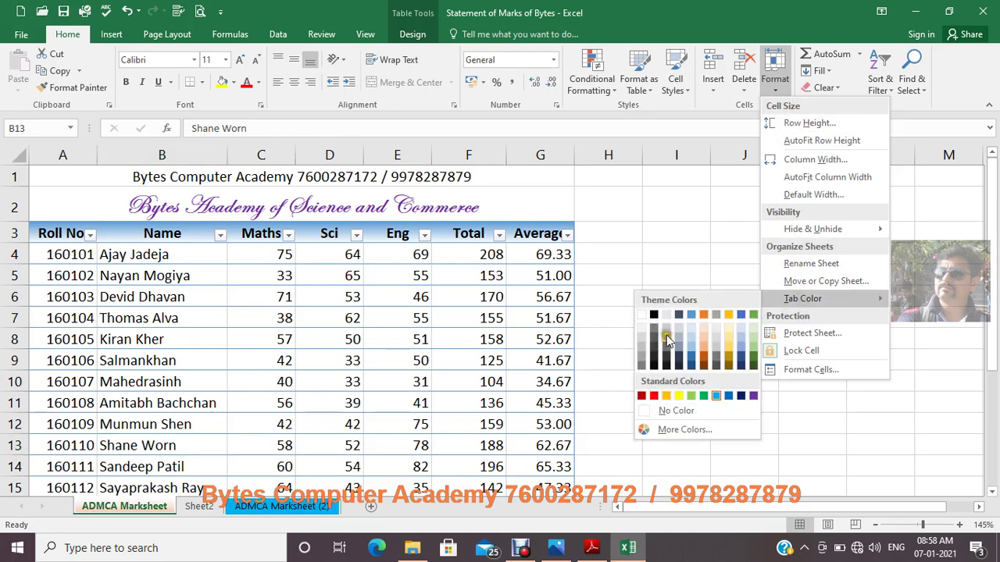
pyautogui.click(618, 252)
pyautogui.click(622, 252)
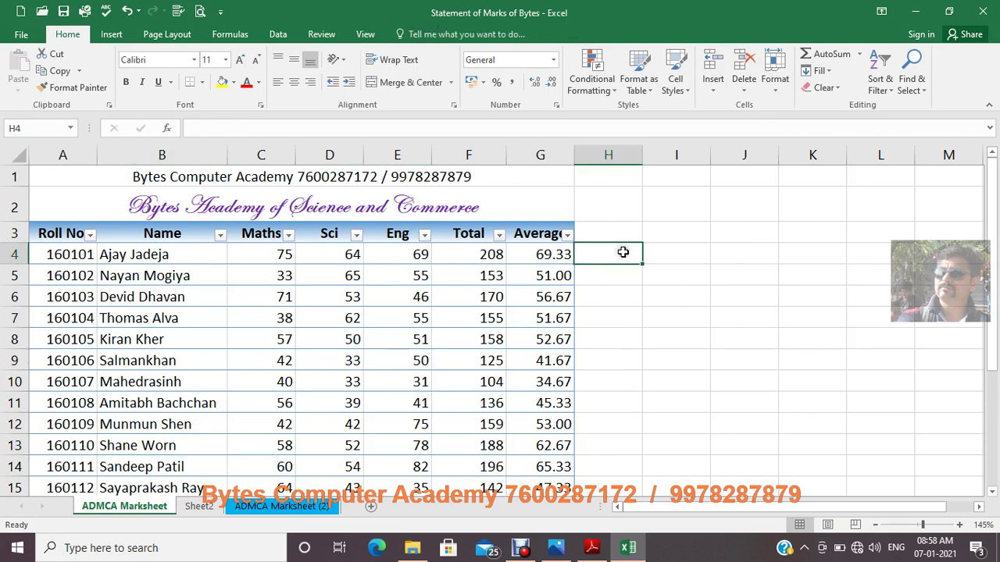